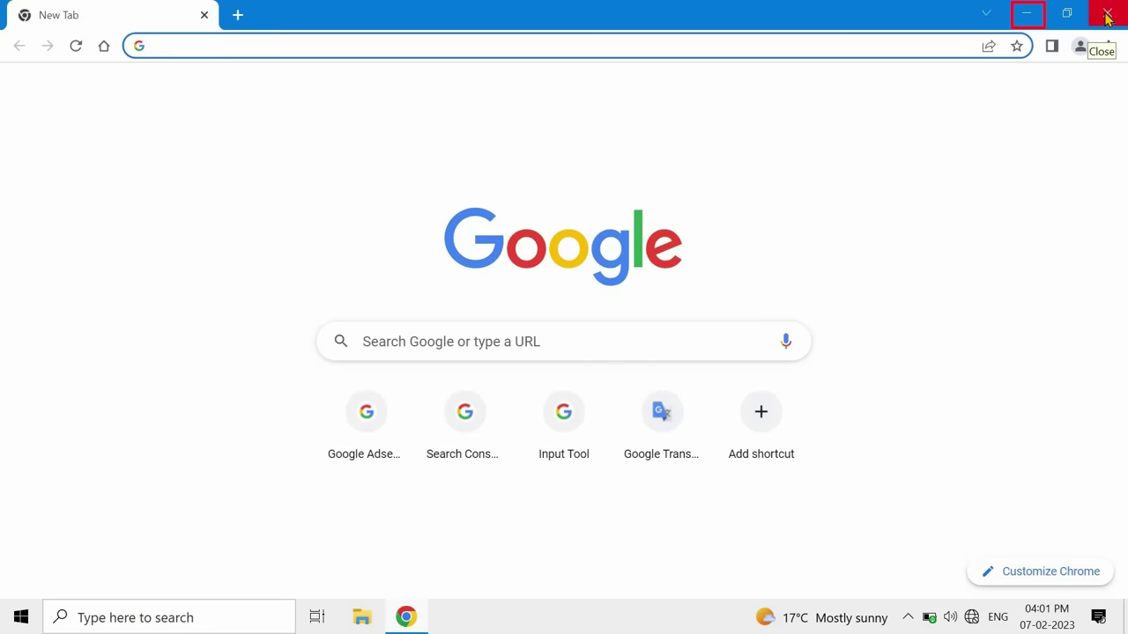
# Minimize the Chrome window to reveal the desktop and bring it back to full view
pyautogui.click(1028, 16)
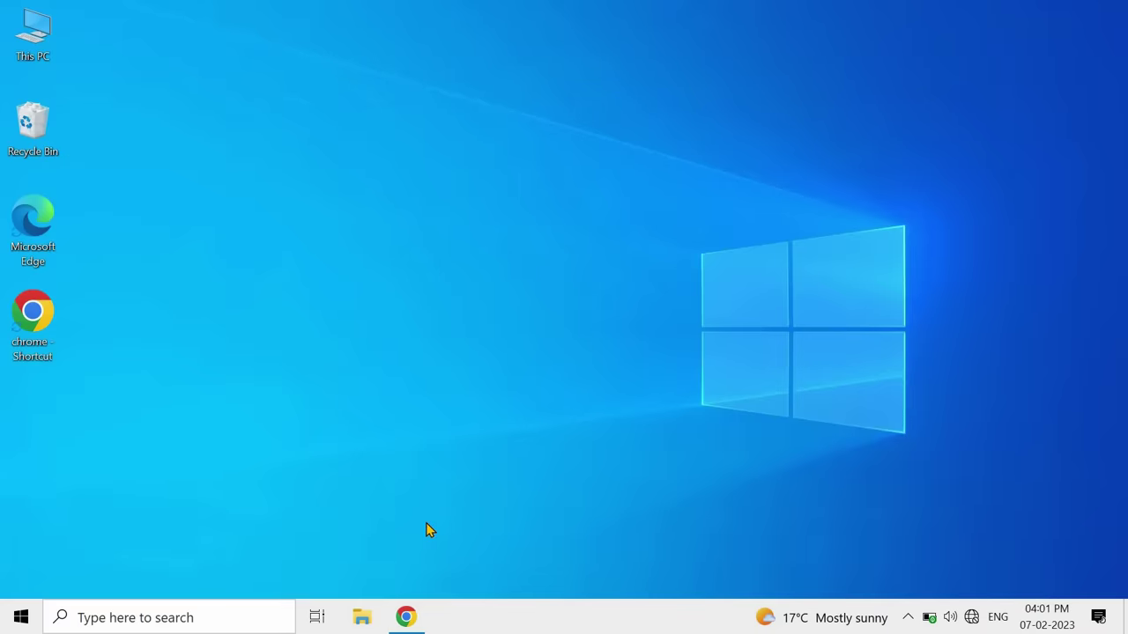
pyautogui.moveTo(408, 620)
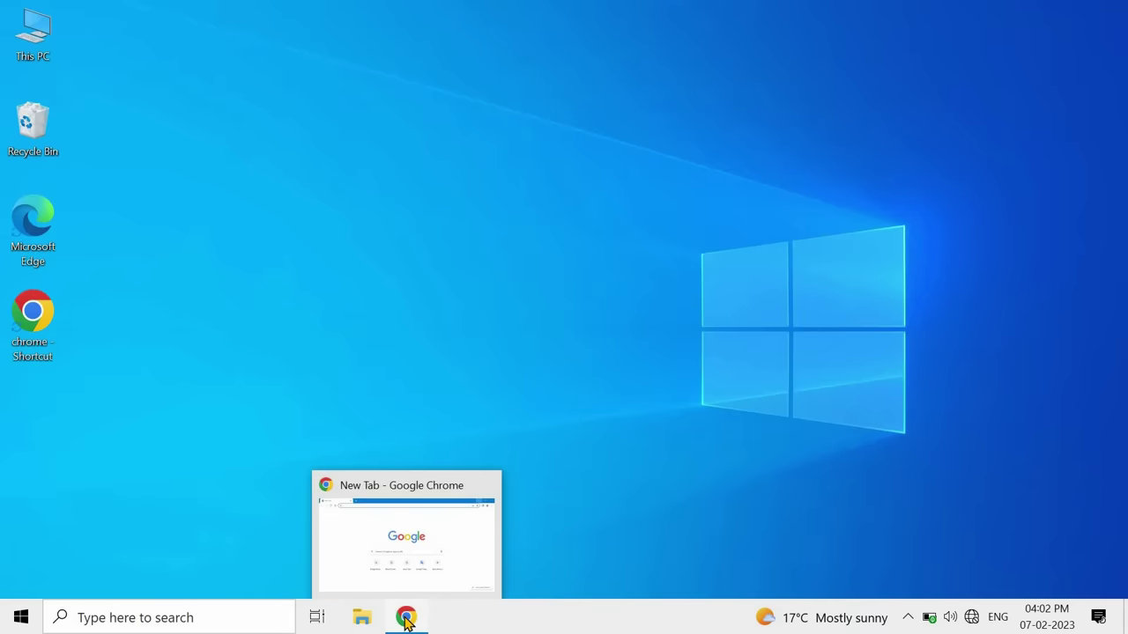
pyautogui.click(406, 619)
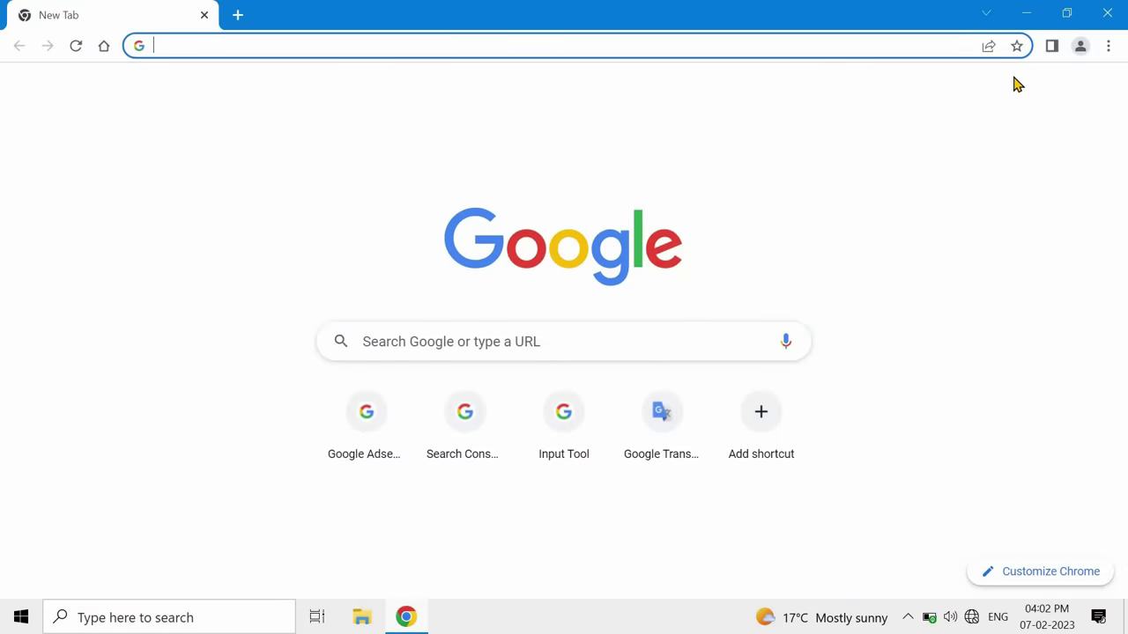
# Restore the Chrome window to a smaller, slightly widened size, and maximize it again before closing it
pyautogui.click(1067, 15)
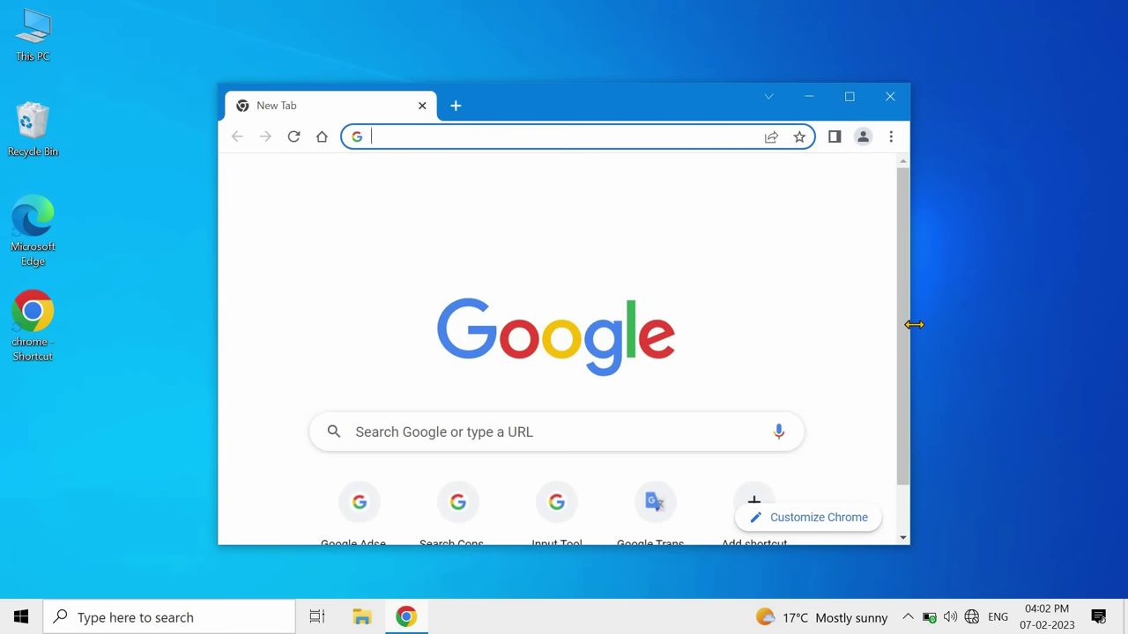
pyautogui.moveTo(913, 325)
pyautogui.mouseDown()
pyautogui.moveTo(669, 328)
pyautogui.moveTo(913, 323)
pyautogui.mouseUp()
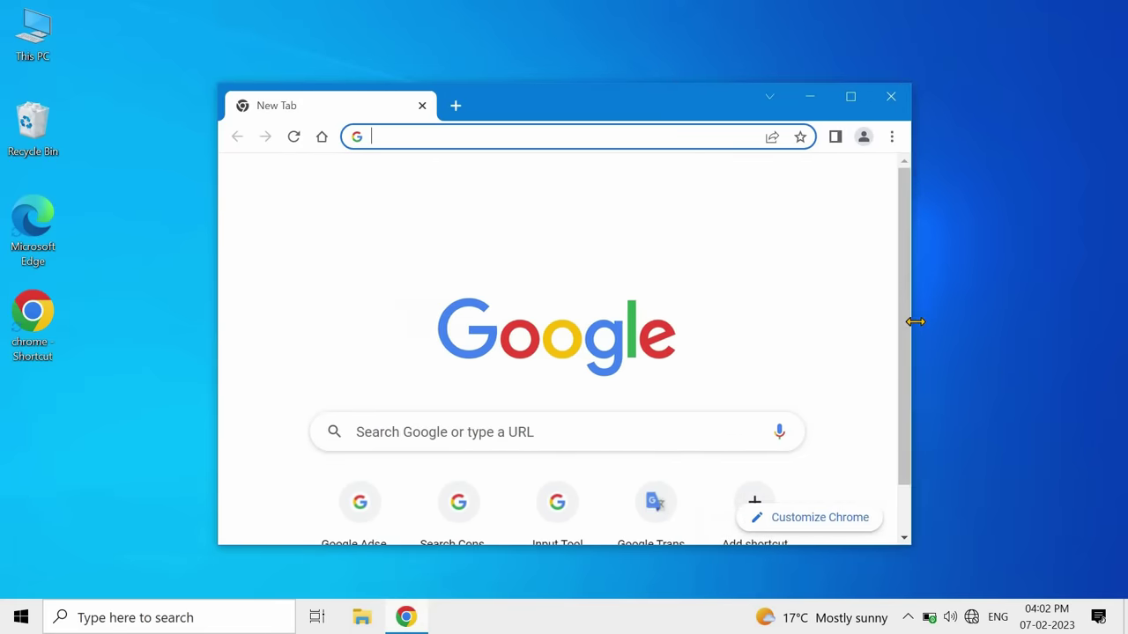
pyautogui.click(851, 99)
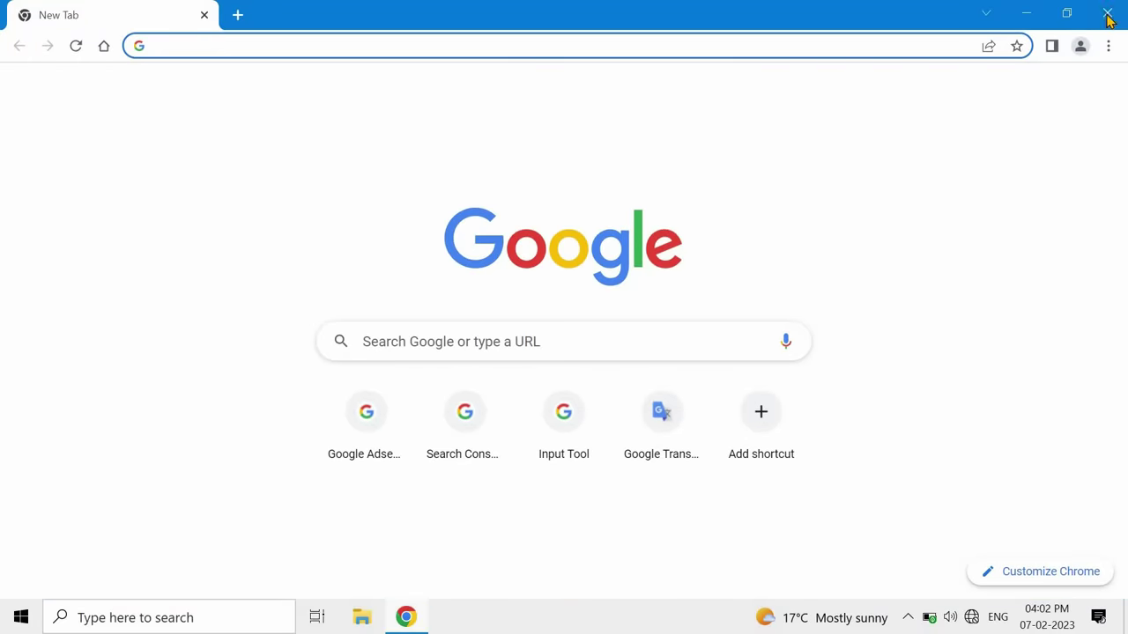
pyautogui.click(1108, 18)
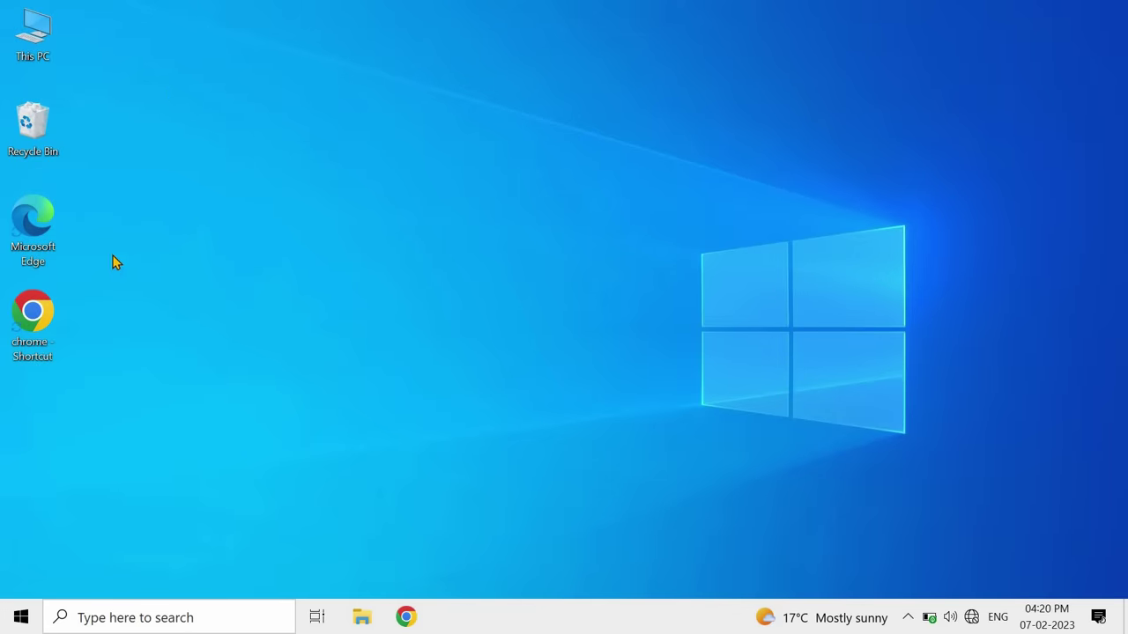
# Open Chrome through its desktop shortcut and close the browser window again
pyautogui.rightClick(32, 317)
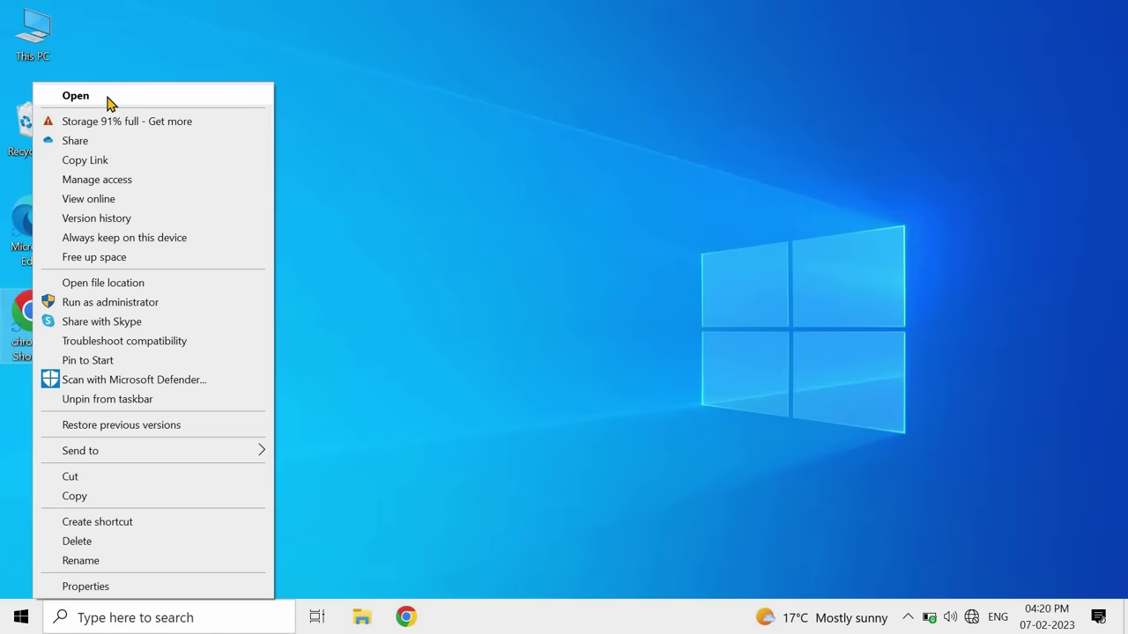
pyautogui.click(108, 103)
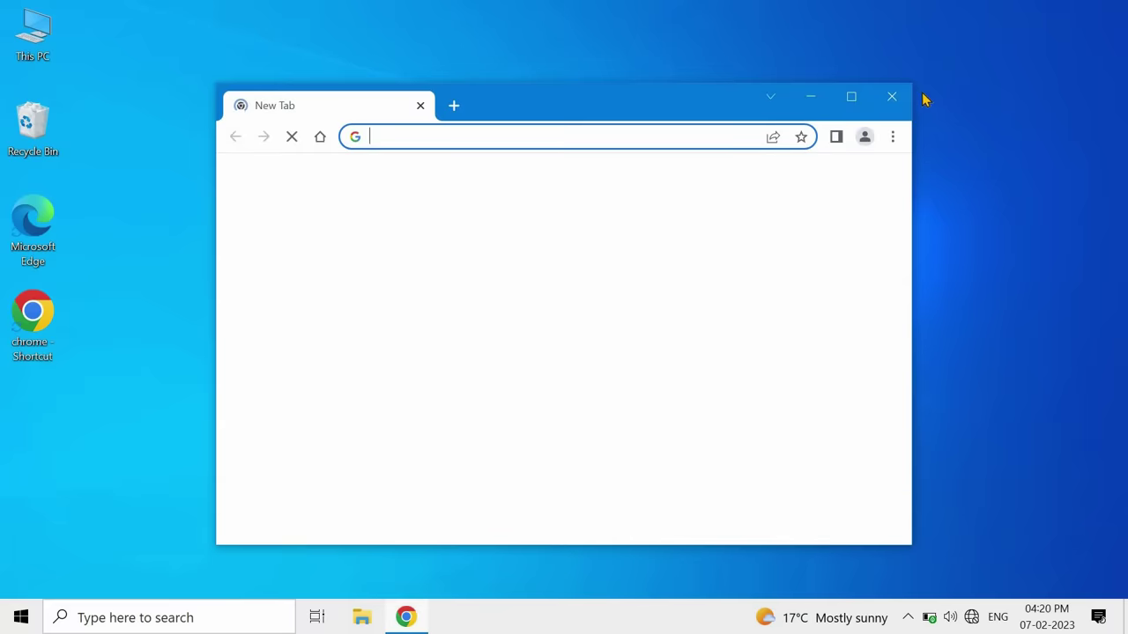
pyautogui.click(892, 96)
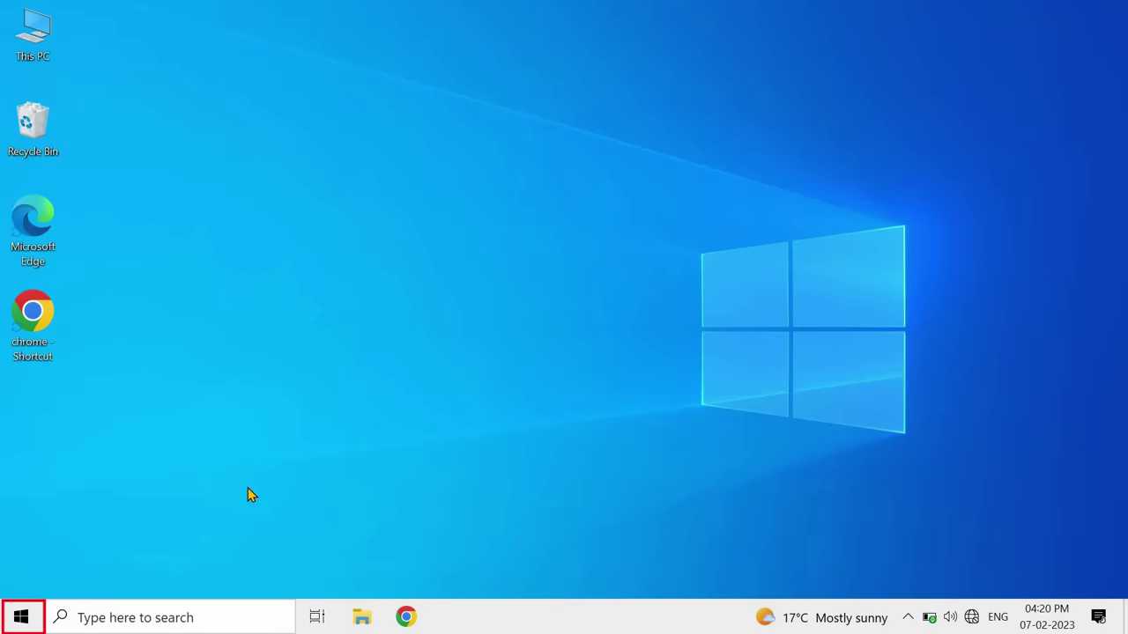
# Look through the installed apps in the Start menu down to Microsoft Edge and close the list
pyautogui.click(21, 618)
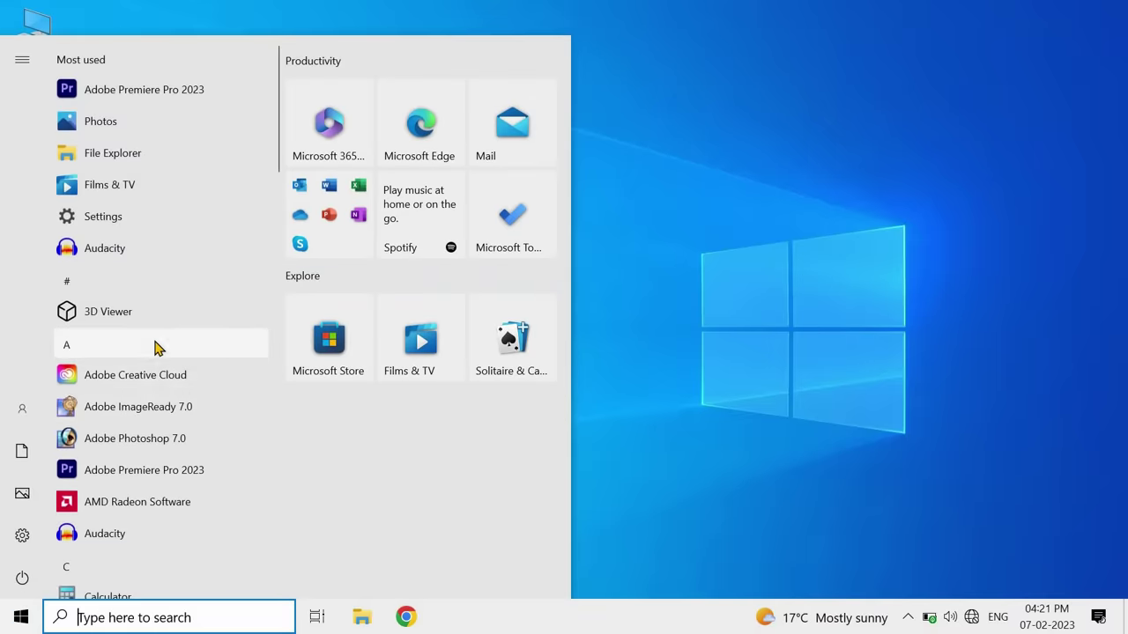
pyautogui.scroll(-2, 155, 347)
pyautogui.scroll(-8, 155, 347)
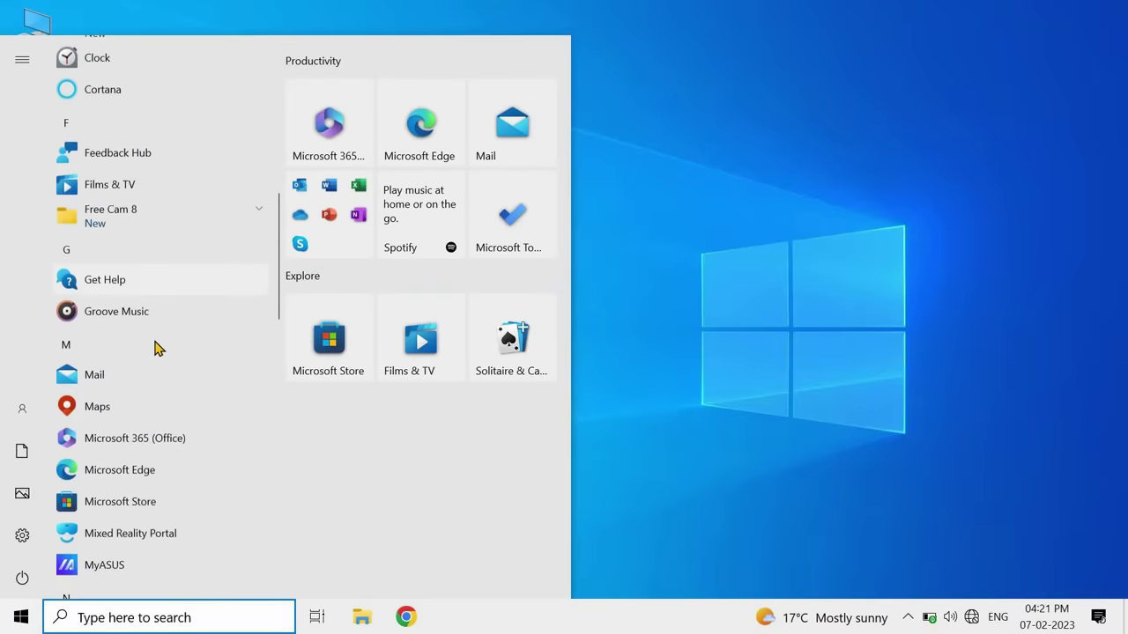
pyautogui.scroll(2, 155, 347)
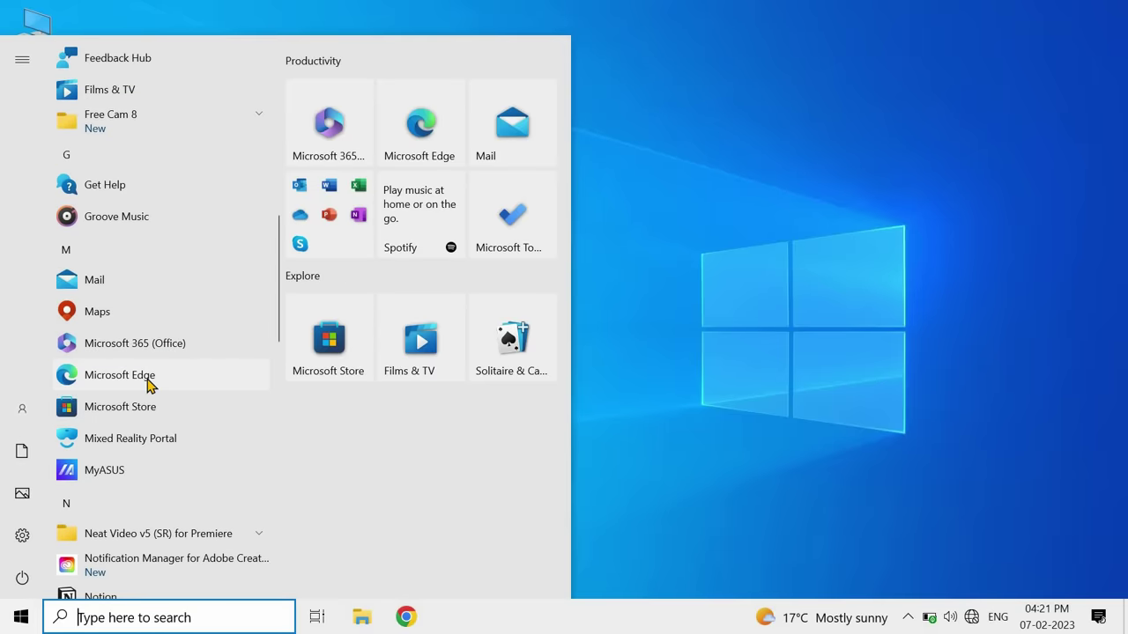
pyautogui.click(596, 380)
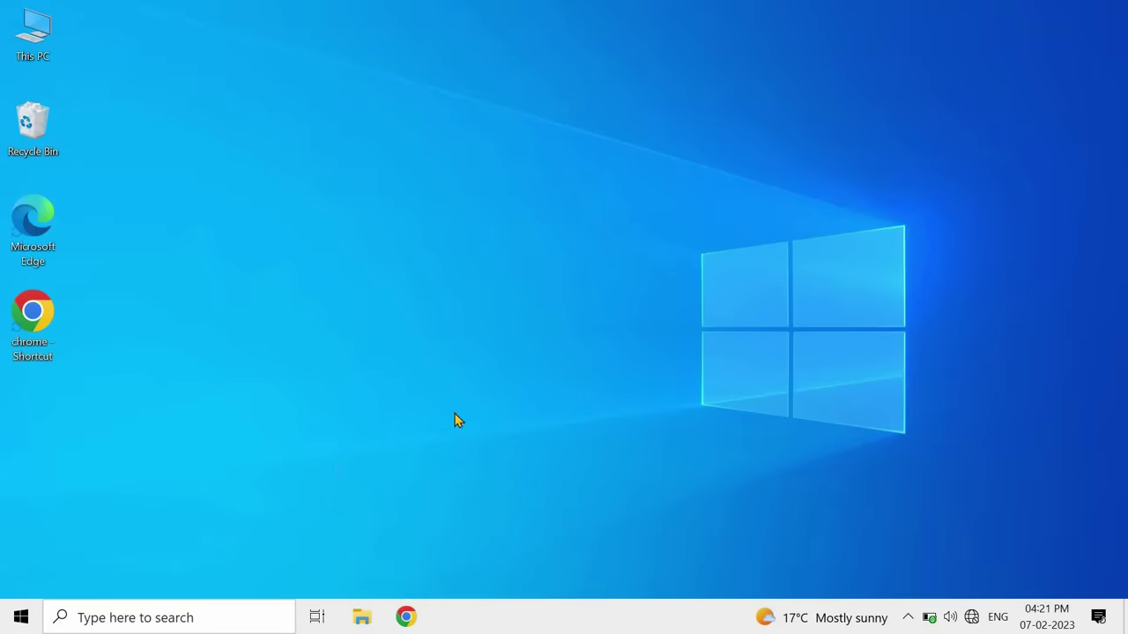
# Search Windows for "chrome", open the browser from the results and close its window
pyautogui.click(146, 618)
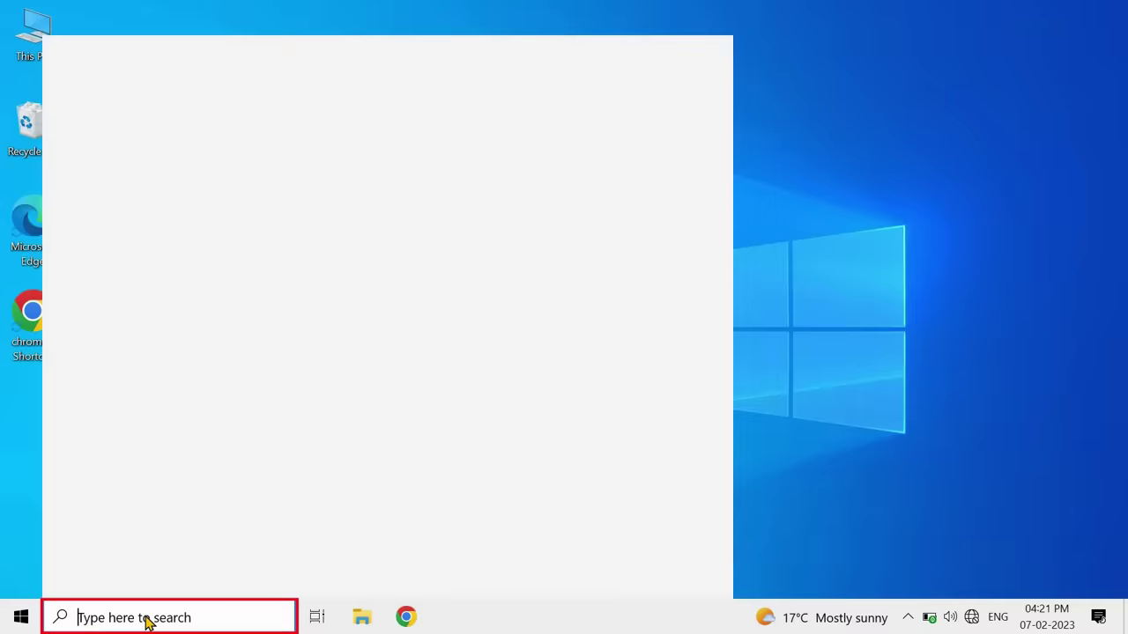
pyautogui.write('chrome')
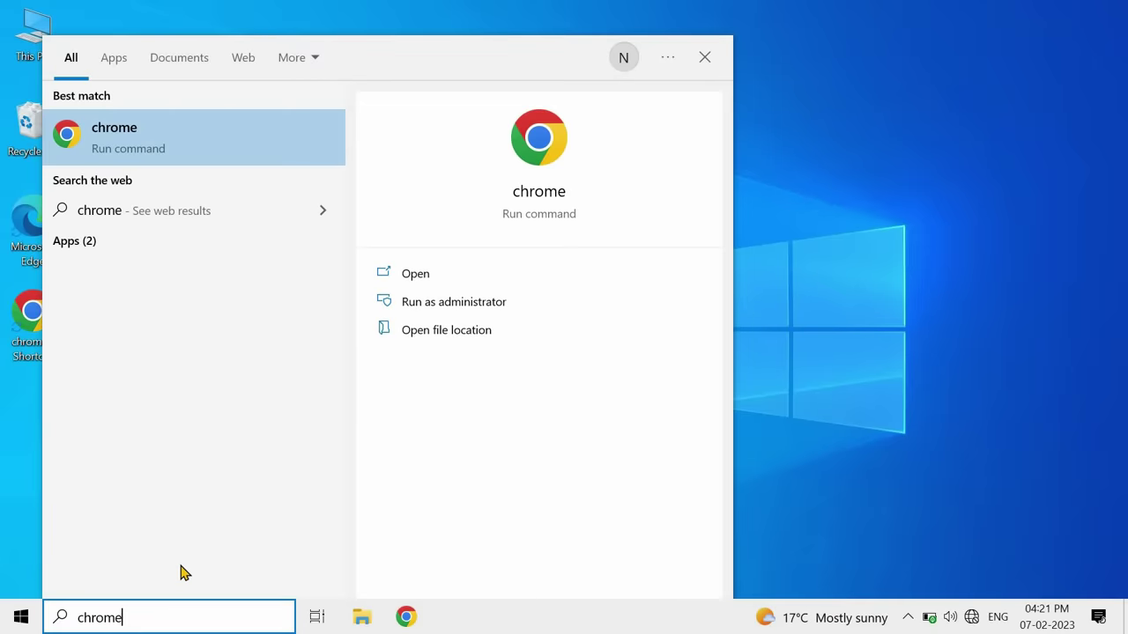
pyautogui.click(452, 284)
pyautogui.click(897, 103)
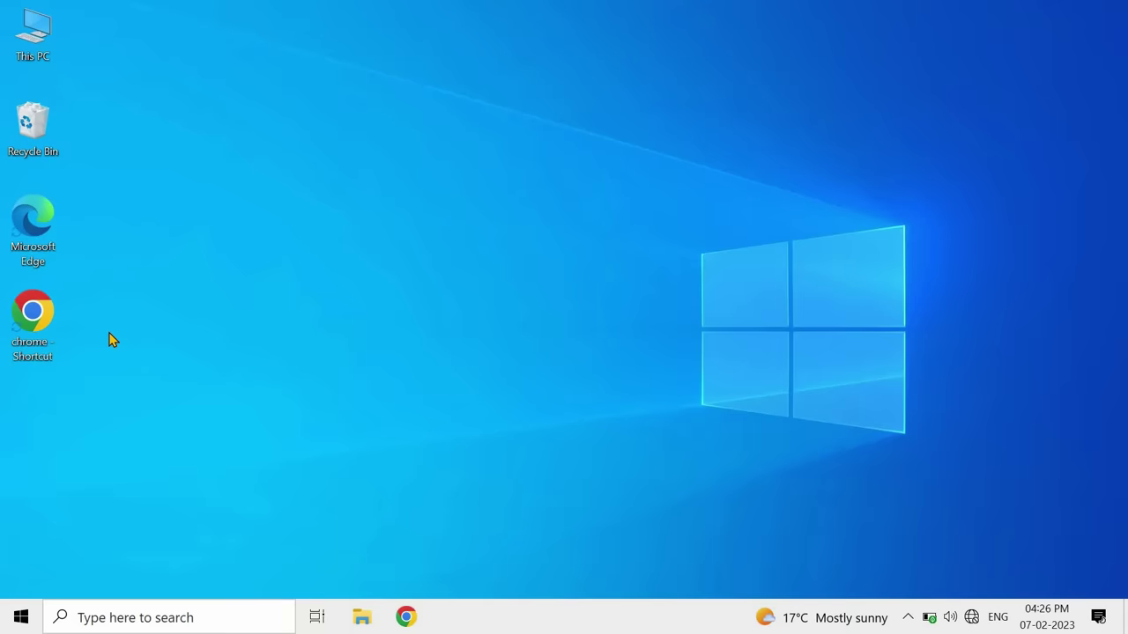
# Open the file location of Adobe Creative Cloud from the Start menu's app list
pyautogui.click(22, 616)
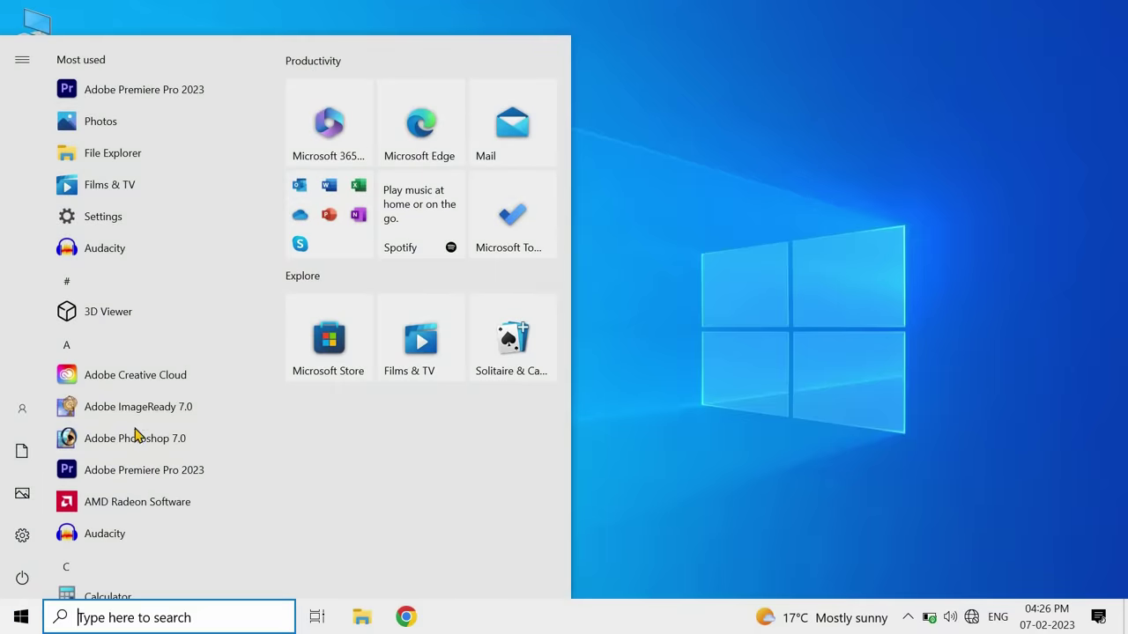
pyautogui.rightClick(139, 379)
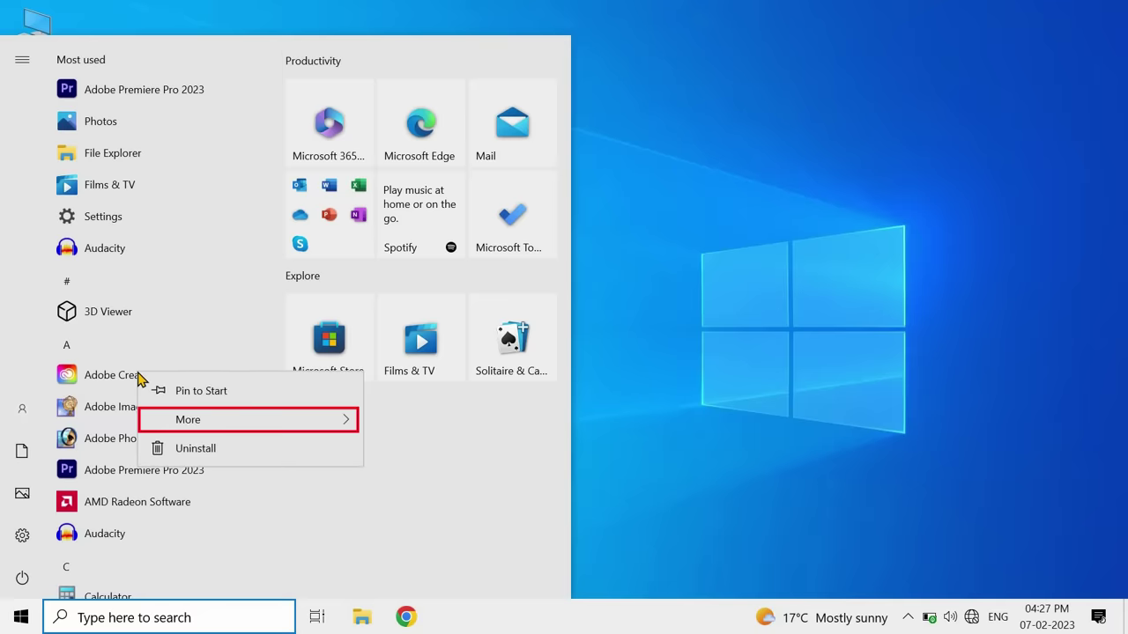
pyautogui.moveTo(209, 424)
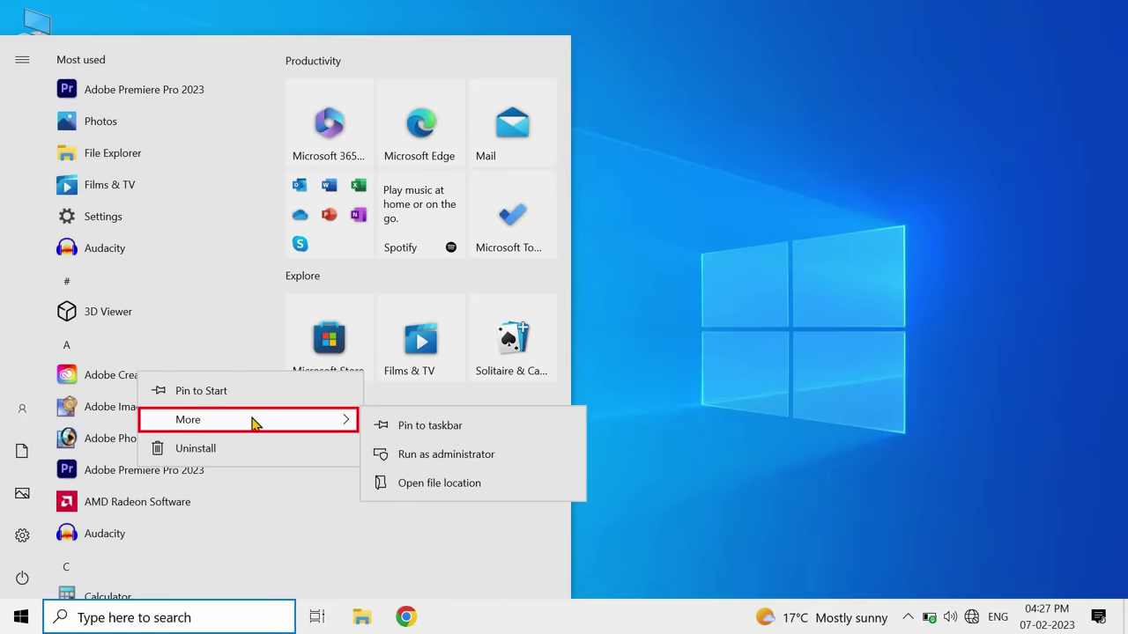
pyautogui.click(440, 485)
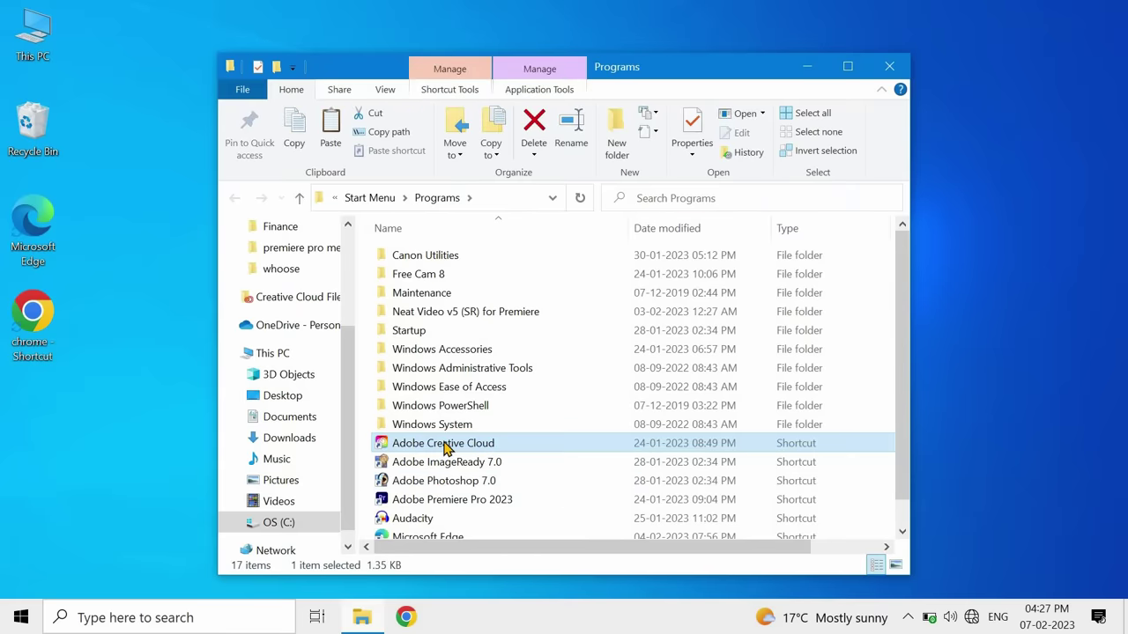
# Create a shortcut for Adobe Creative Cloud, accept placing it on the desktop, and close the Programs folder
pyautogui.rightClick(445, 447)
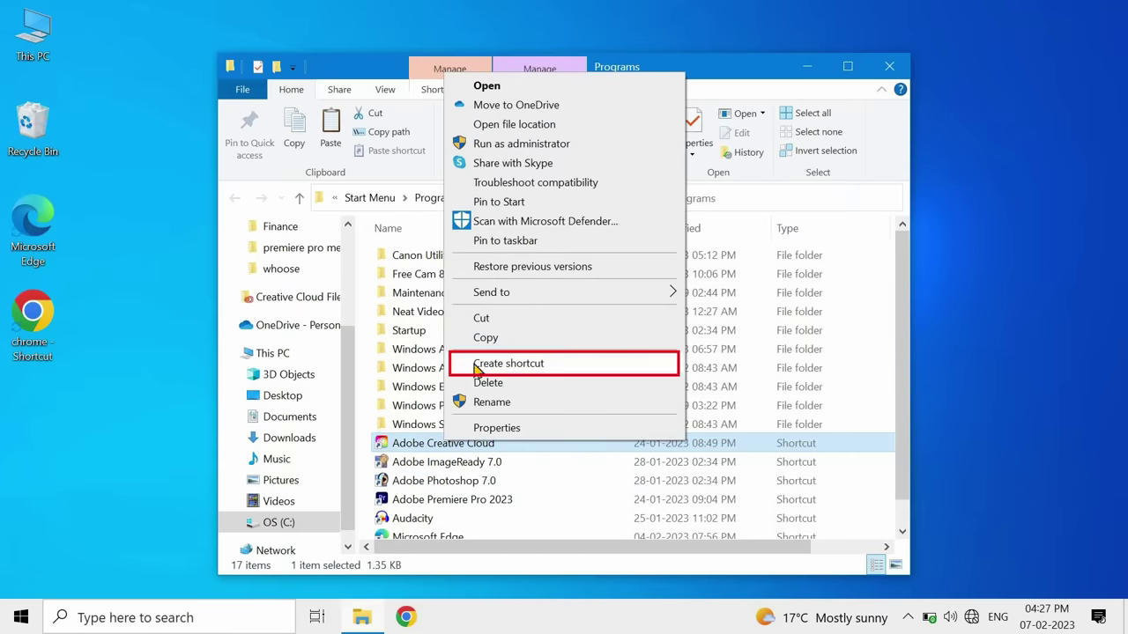
pyautogui.click(533, 363)
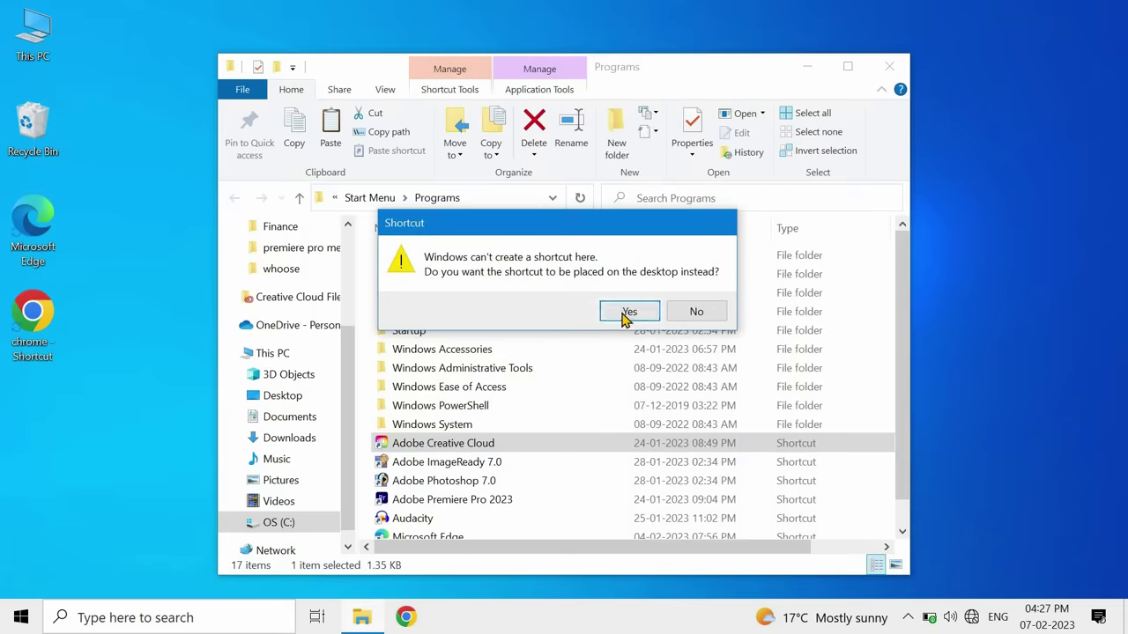
pyautogui.click(626, 313)
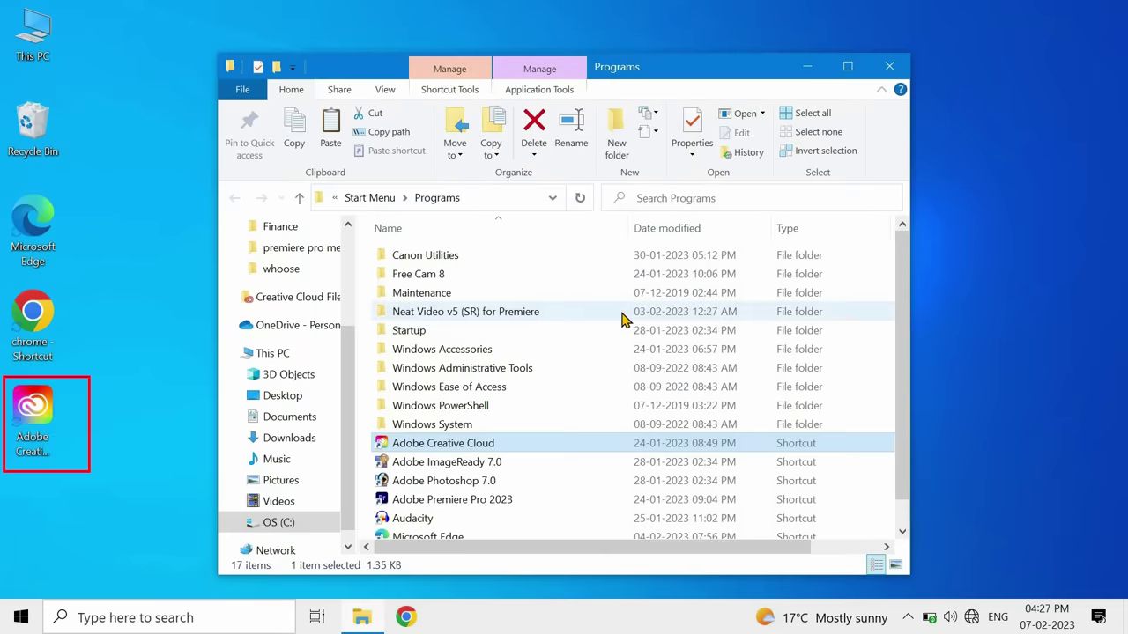
pyautogui.click(889, 68)
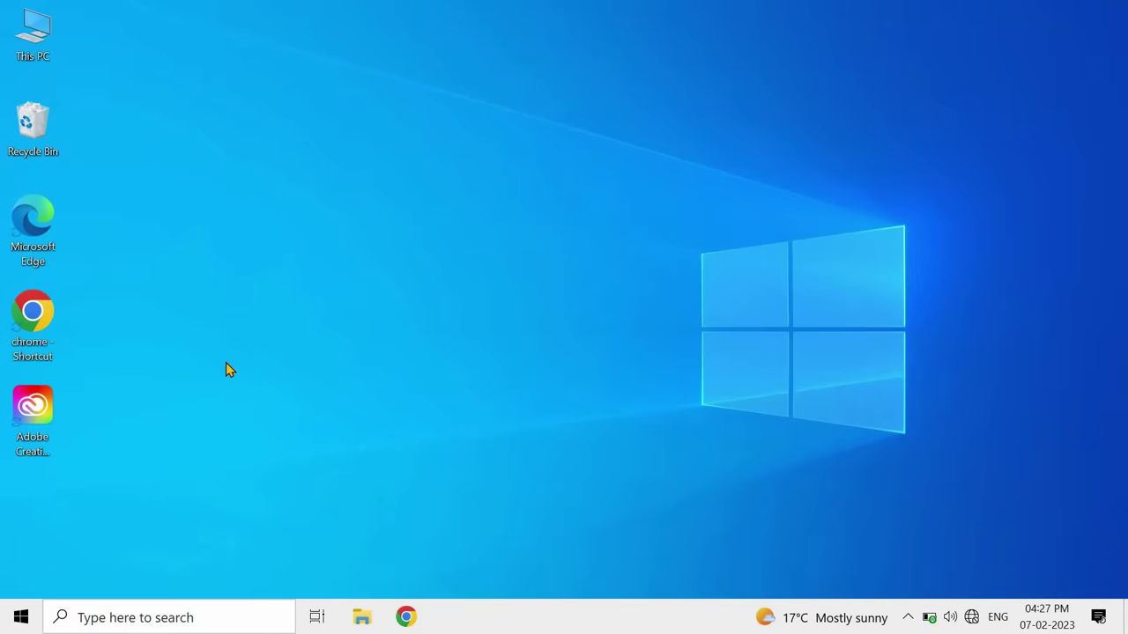
# Add a second Adobe Creative Cloud shortcut to the desktop from the Start menu, placing it below the first one
pyautogui.click(23, 617)
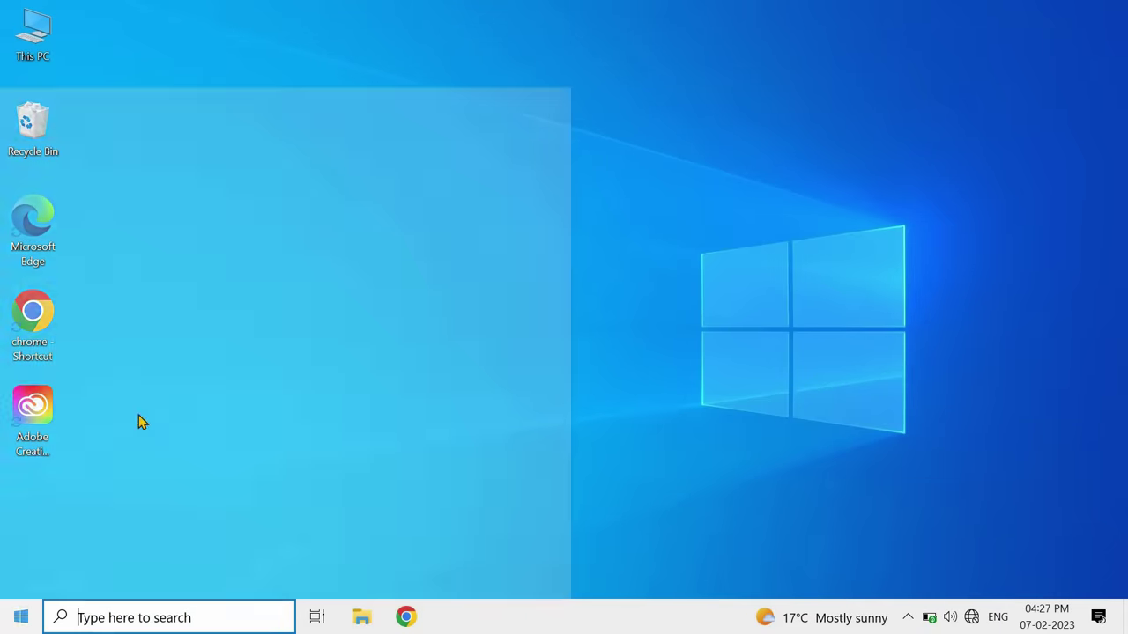
pyautogui.click(138, 377)
pyautogui.moveTo(138, 380); pyautogui.dragTo(709, 343)
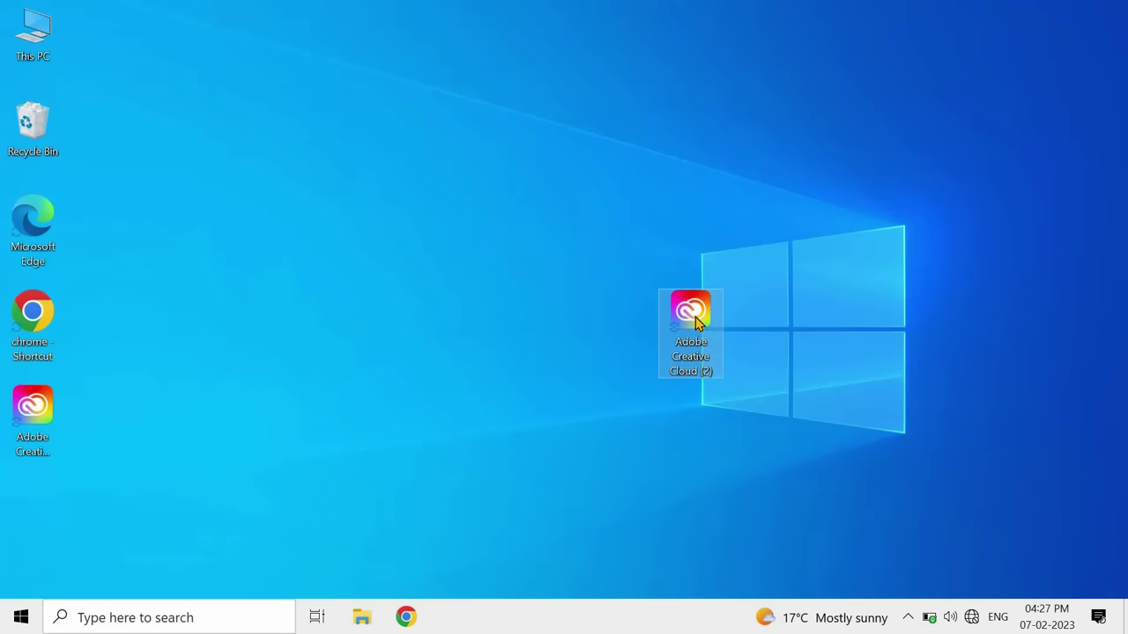
pyautogui.moveTo(695, 320); pyautogui.dragTo(39, 513)
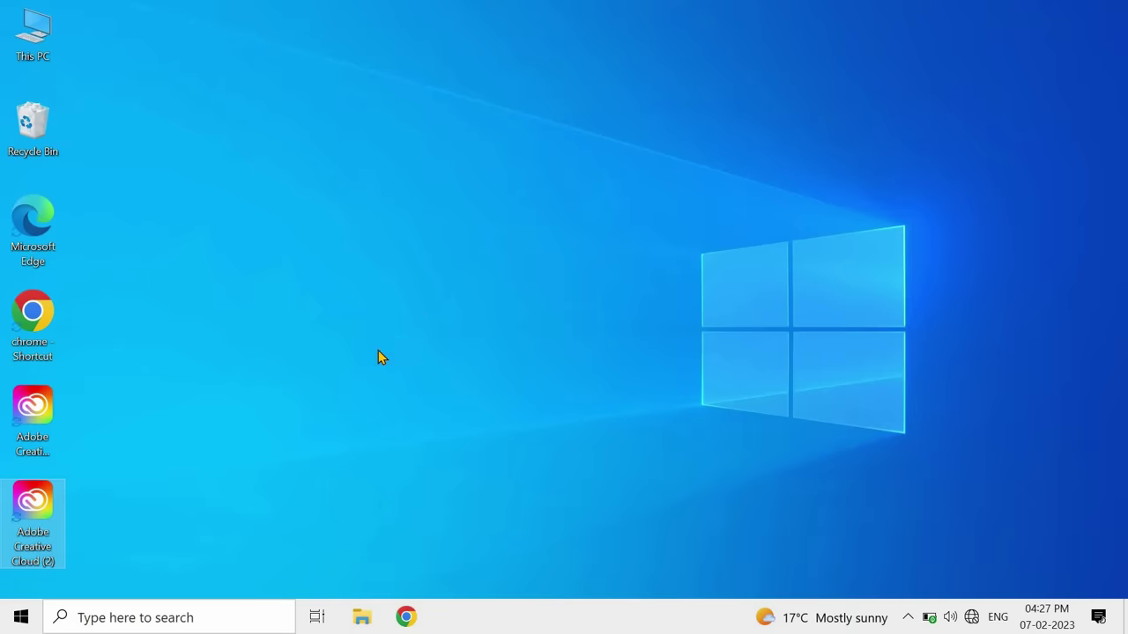
# Start a new desktop shortcut and choose the Pictures folder under This PC as its target
pyautogui.rightClick(406, 245)
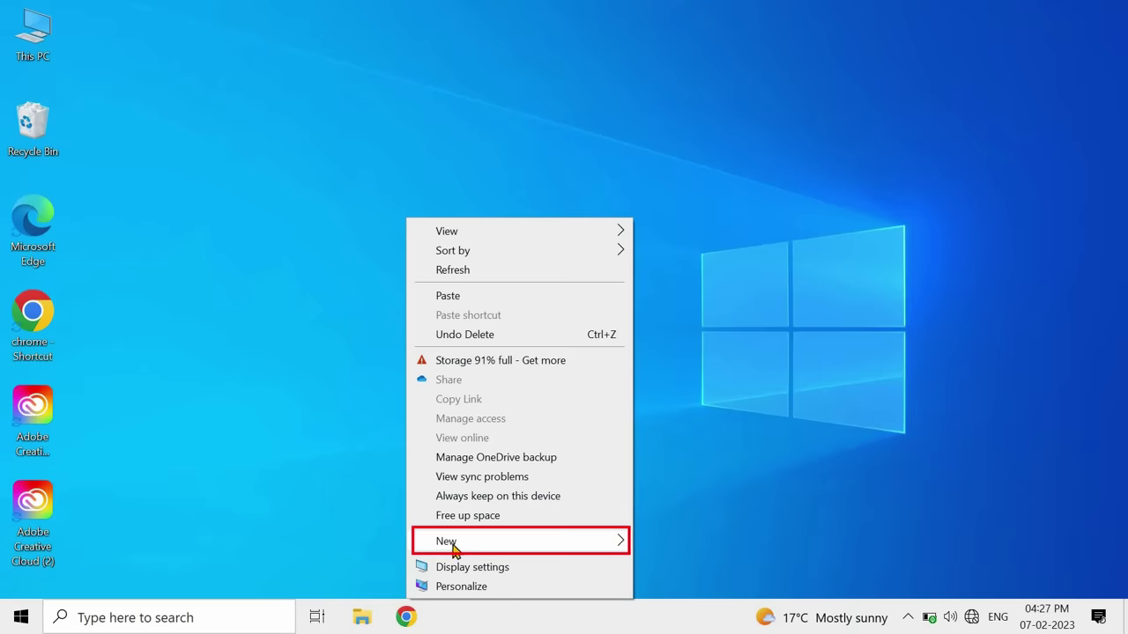
pyautogui.moveTo(494, 548)
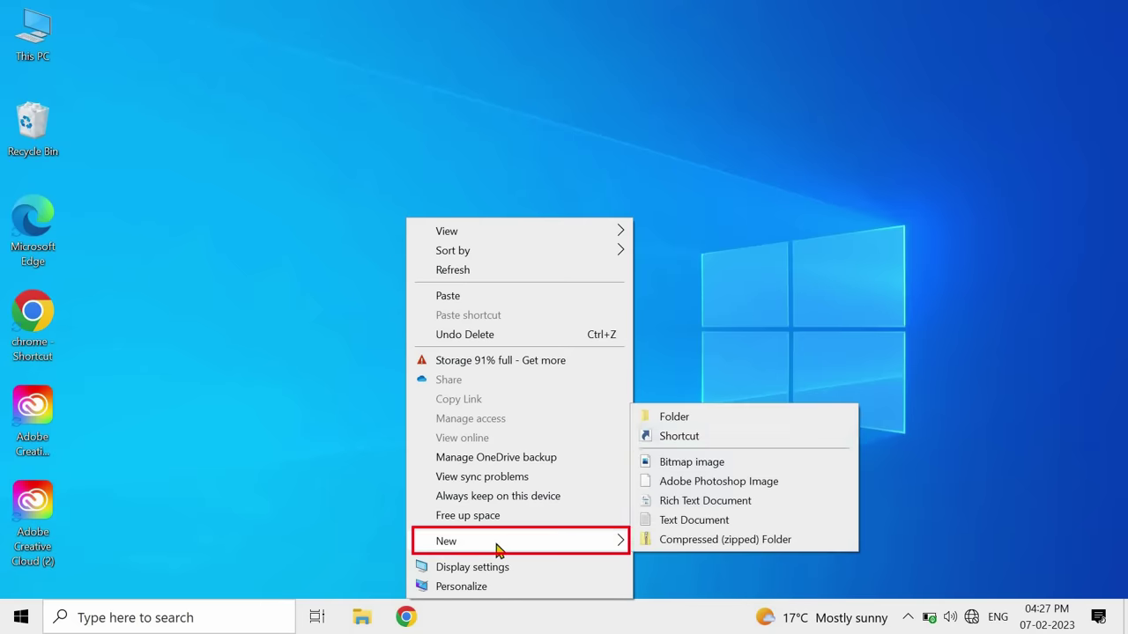
pyautogui.click(688, 438)
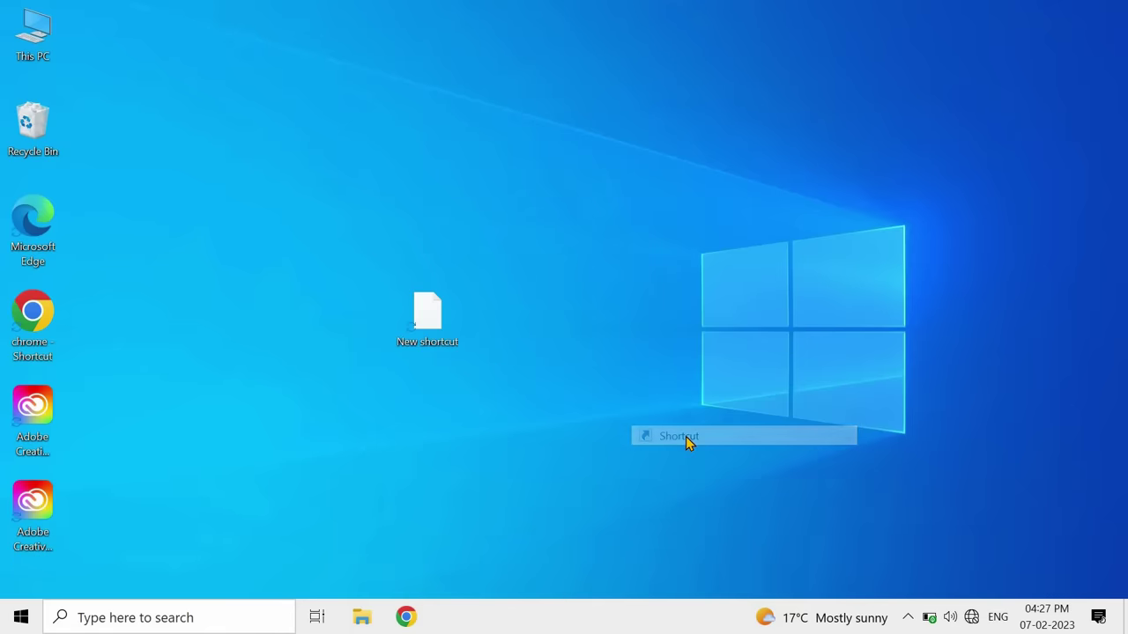
pyautogui.click(737, 313)
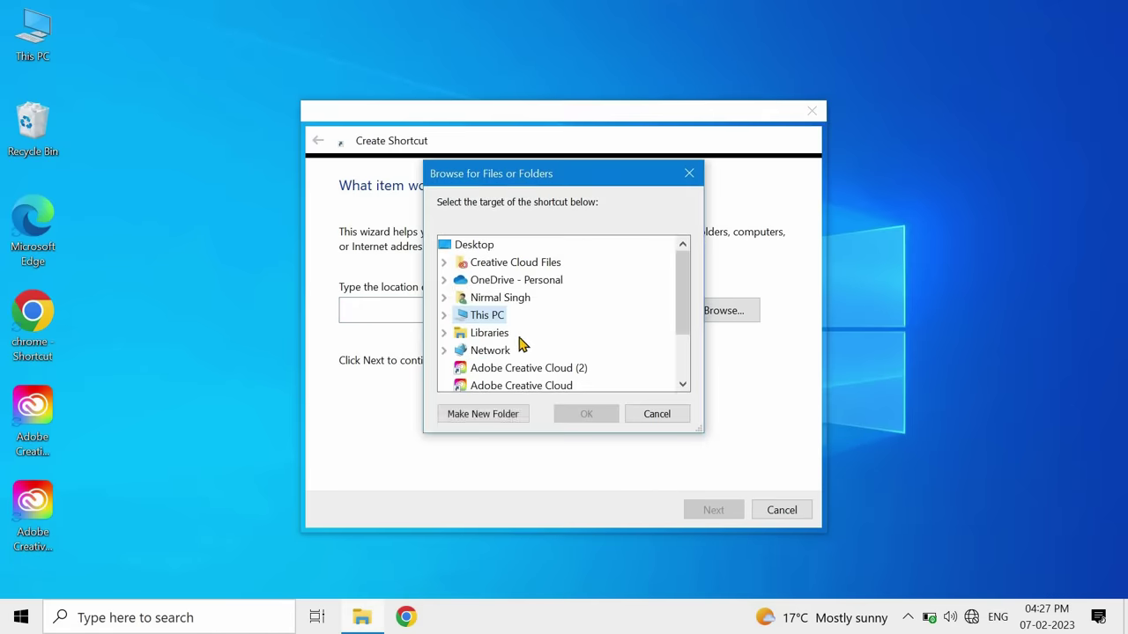
pyautogui.click(445, 317)
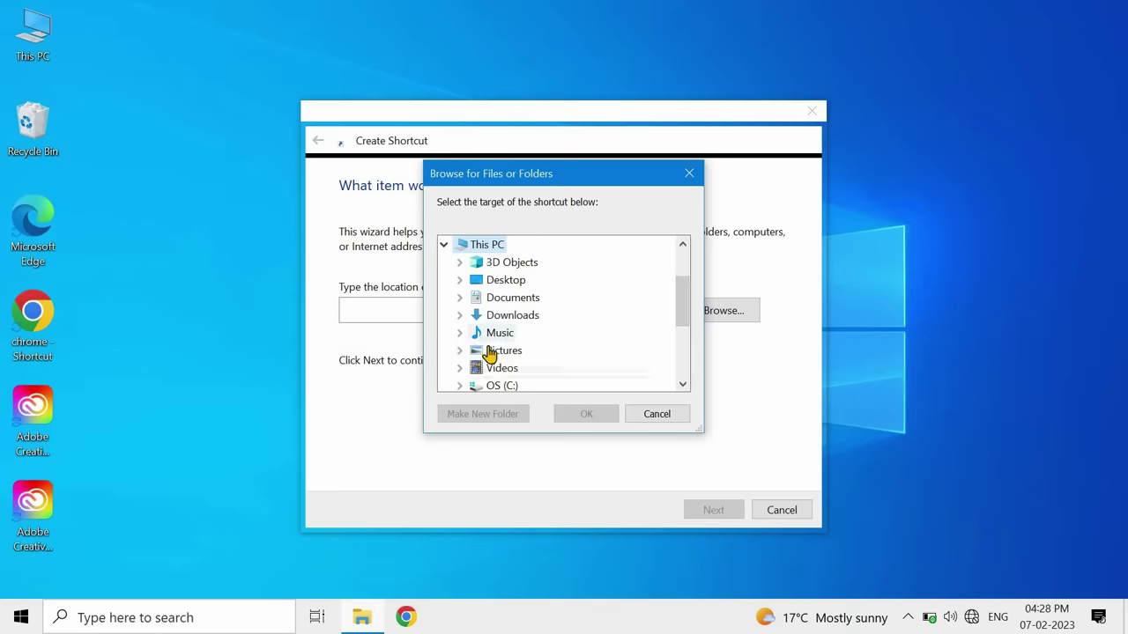
pyautogui.doubleClick(491, 351)
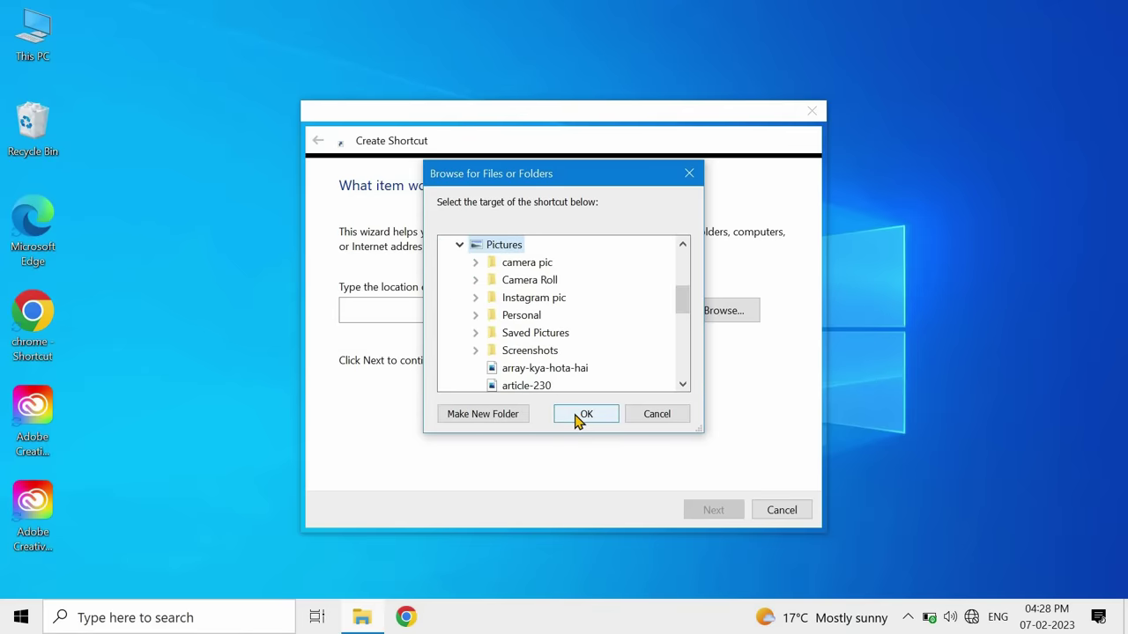
pyautogui.click(585, 414)
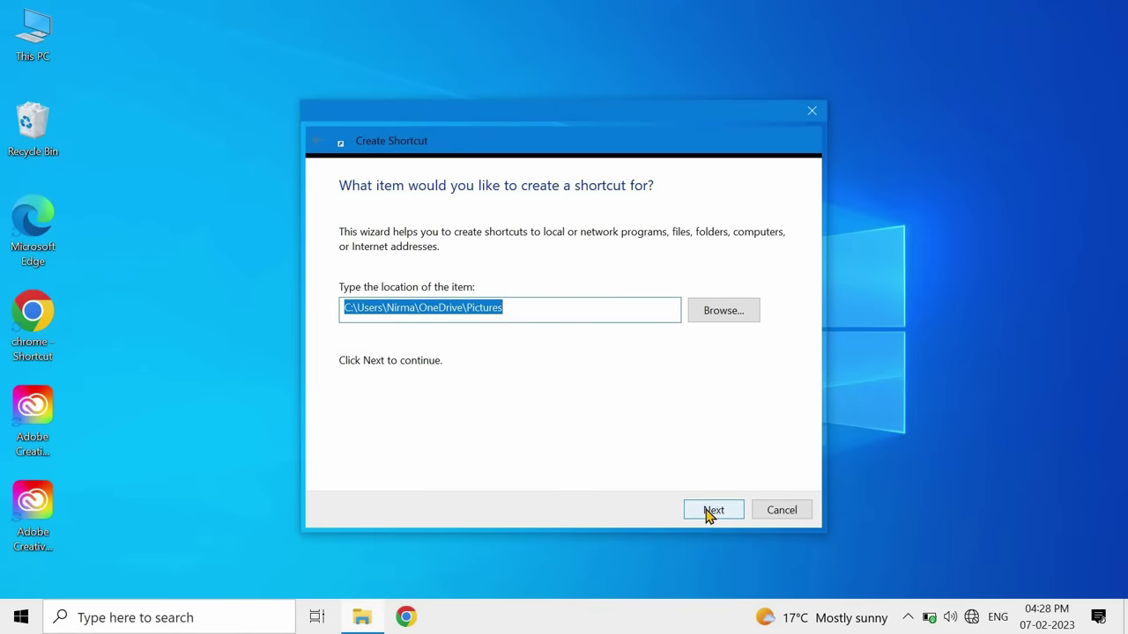
# Complete the desktop shortcut to the Pictures folder, keeping the name Pictures
pyautogui.click(712, 511)
pyautogui.click(710, 513)
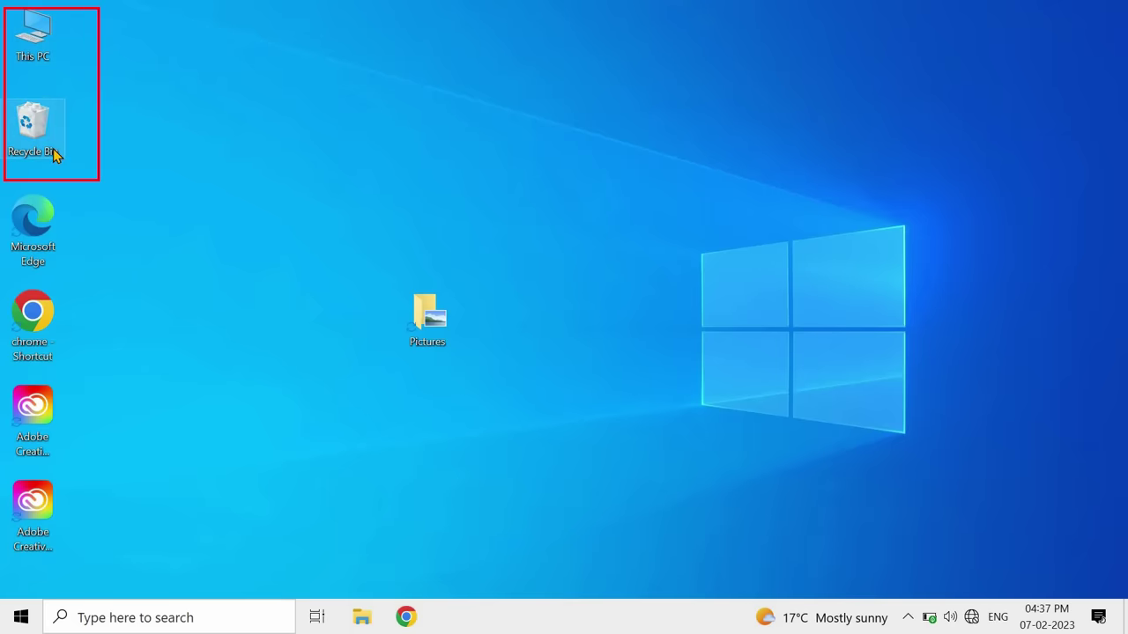
# Open the desktop icon settings from the Themes page of the Personalization settings
pyautogui.click(22, 621)
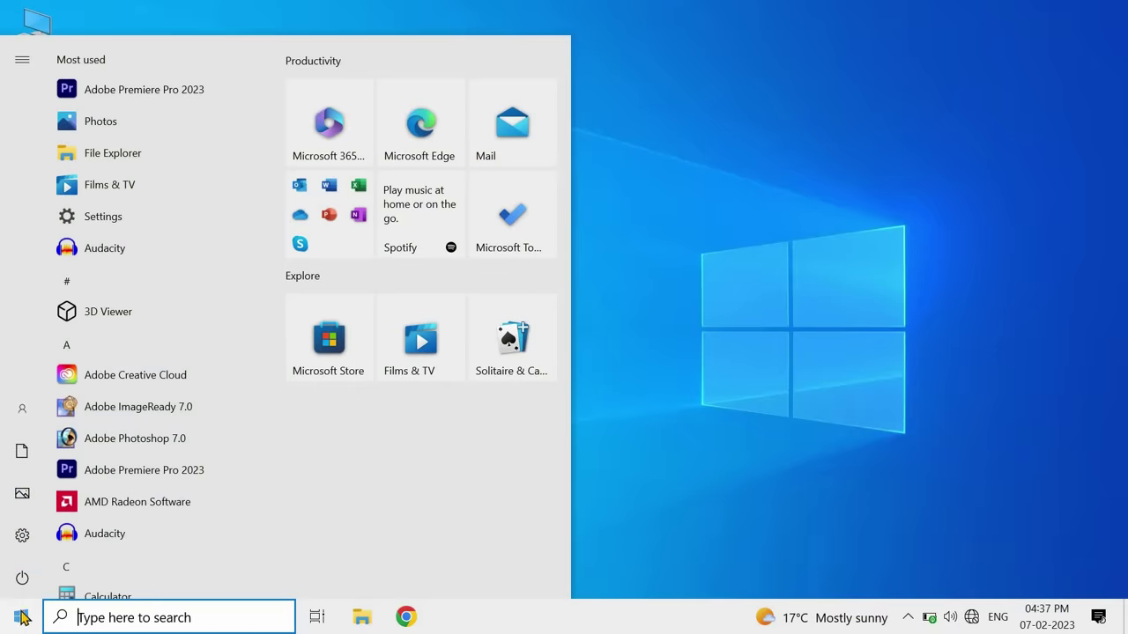
pyautogui.click(35, 538)
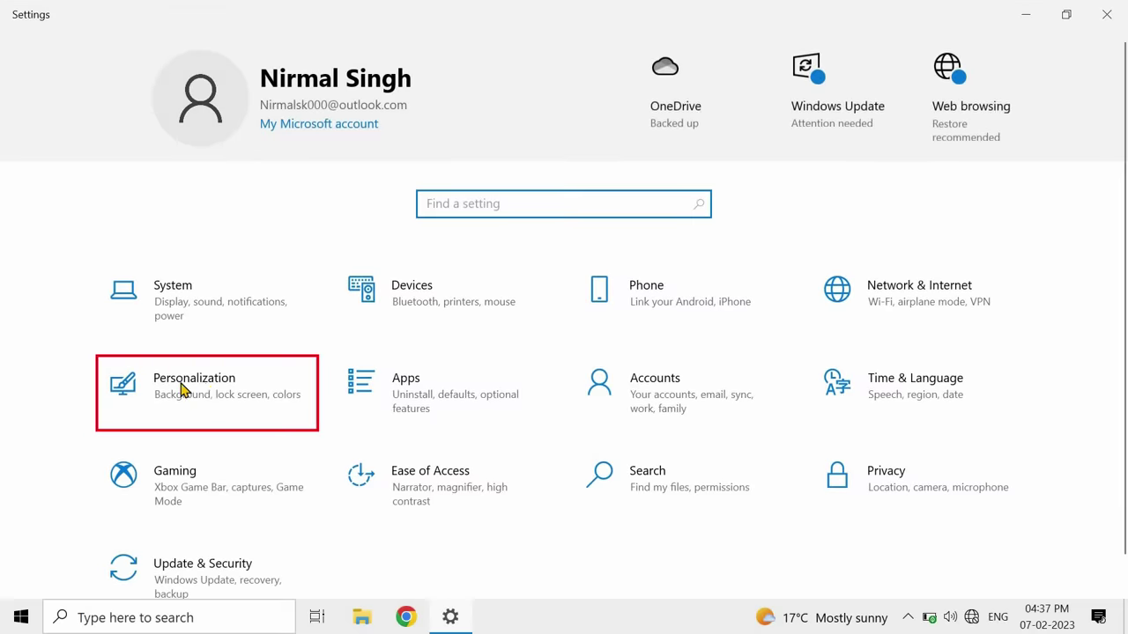
pyautogui.click(182, 389)
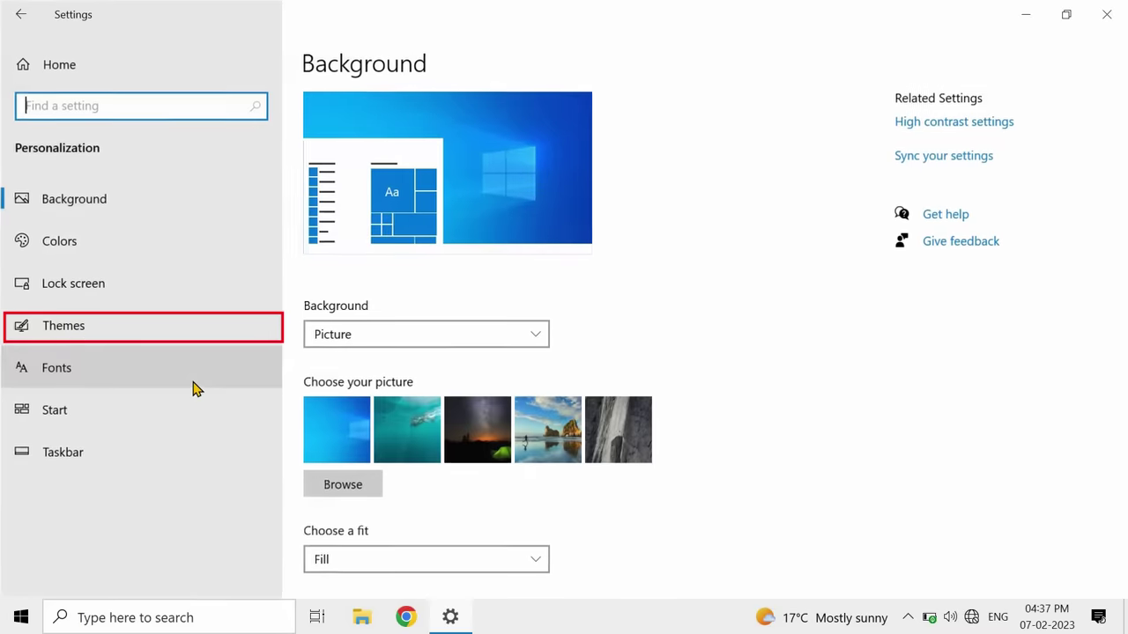
pyautogui.click(95, 332)
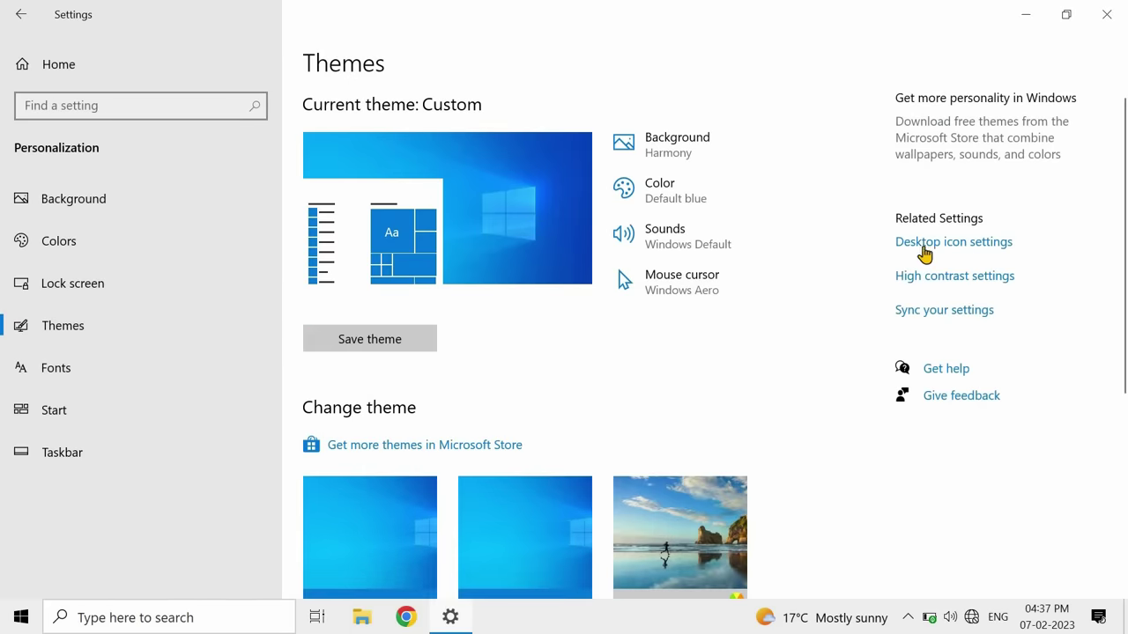
pyautogui.click(944, 250)
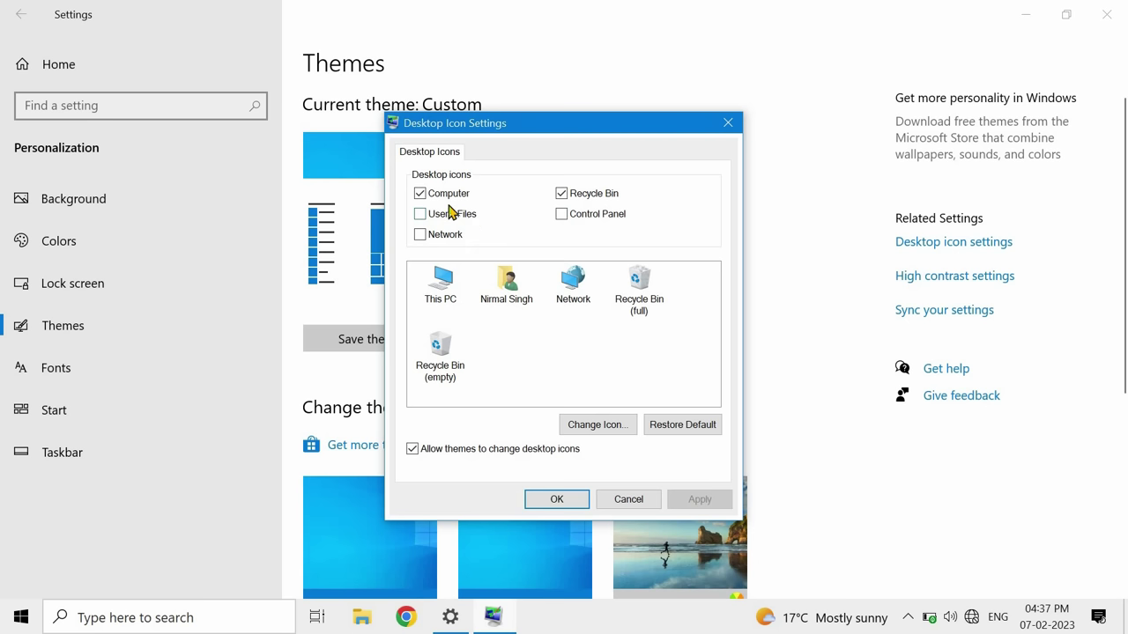
# Enable the Control Panel desktop icon, keep Recycle Bin enabled, confirm the change and close Settings
pyautogui.click(565, 217)
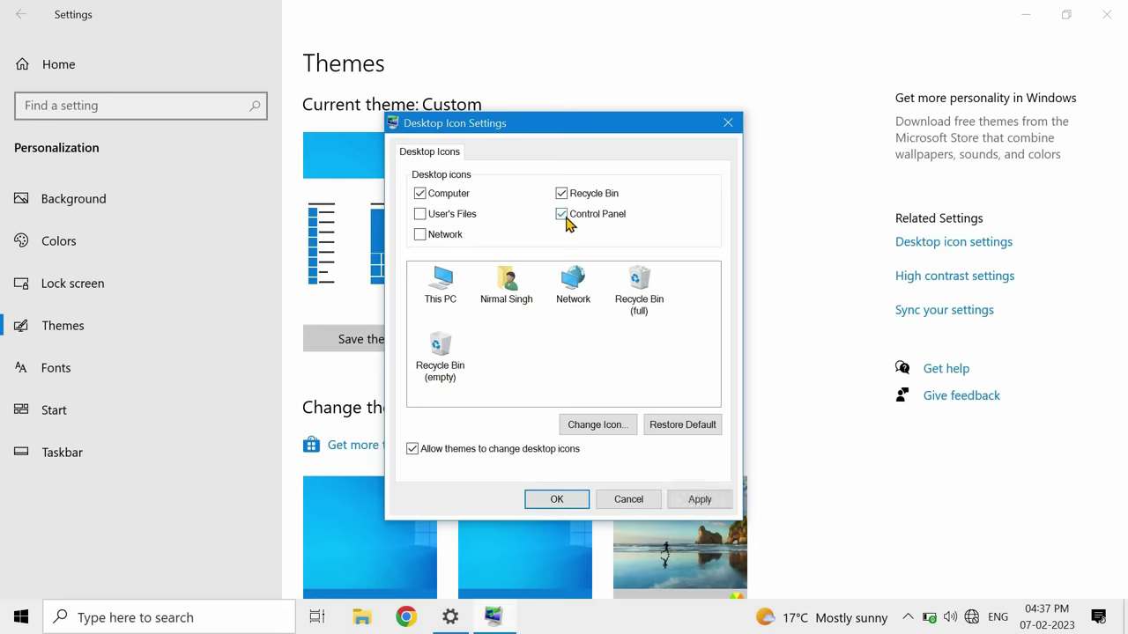
pyautogui.click(562, 197)
pyautogui.click(562, 196)
pyautogui.click(557, 499)
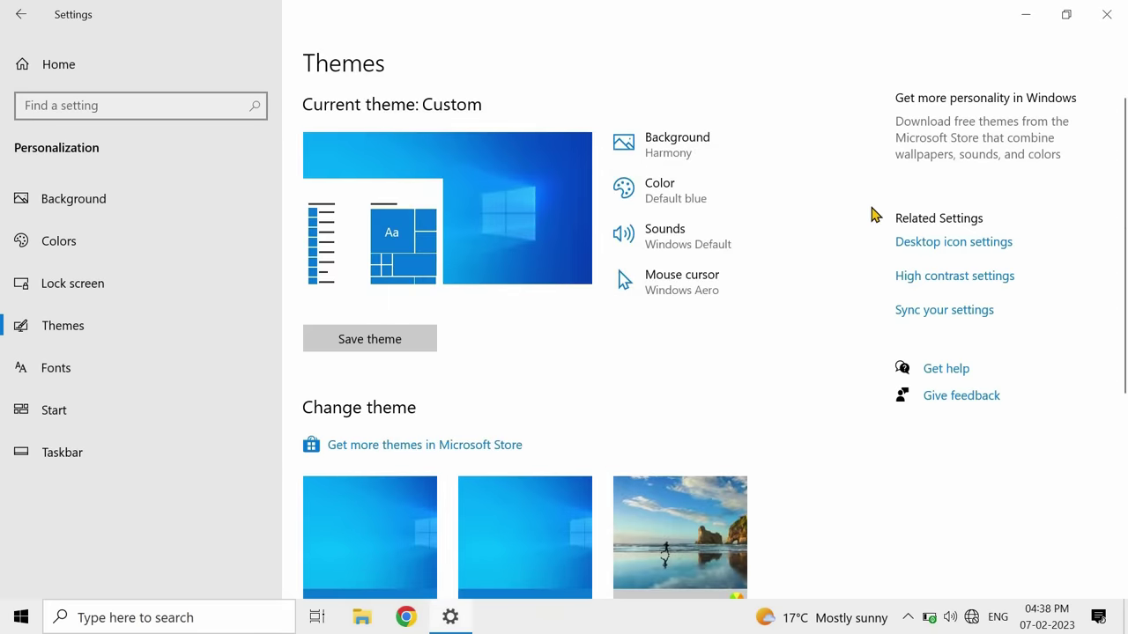
pyautogui.click(1104, 19)
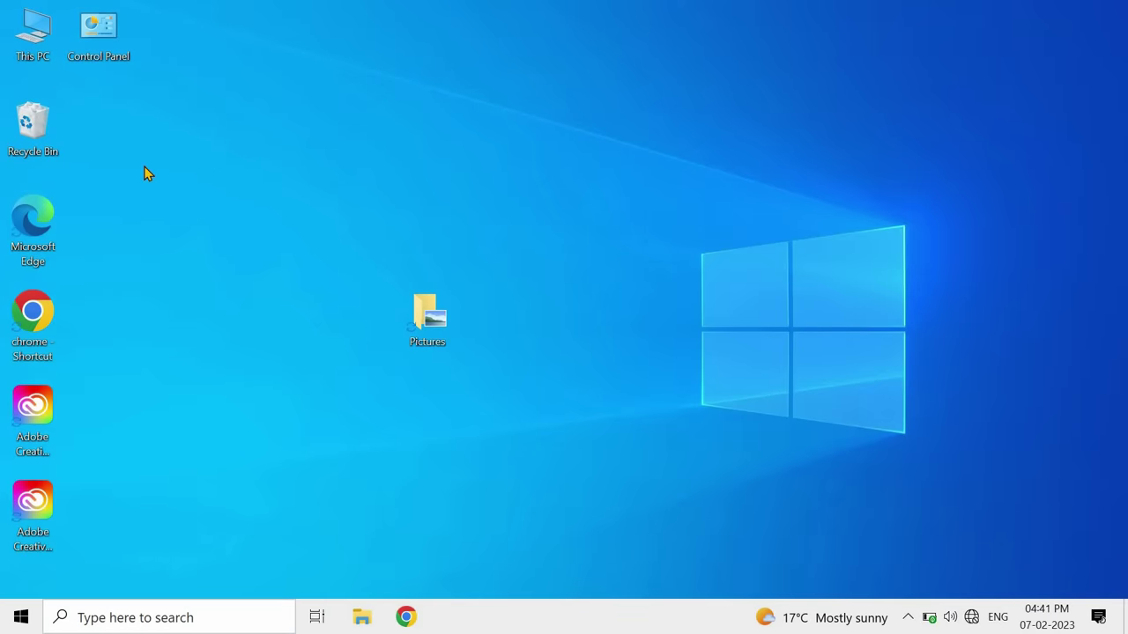
# Create a new folder on the desktop and name it EasyTeh Class
pyautogui.rightClick(270, 160)
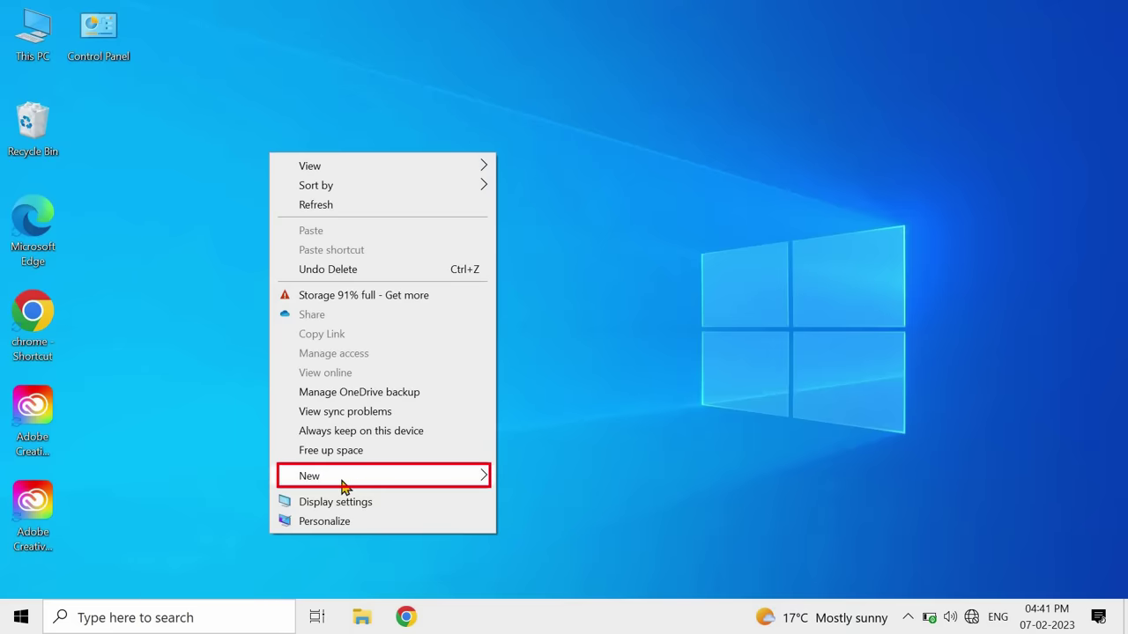
pyautogui.moveTo(352, 483)
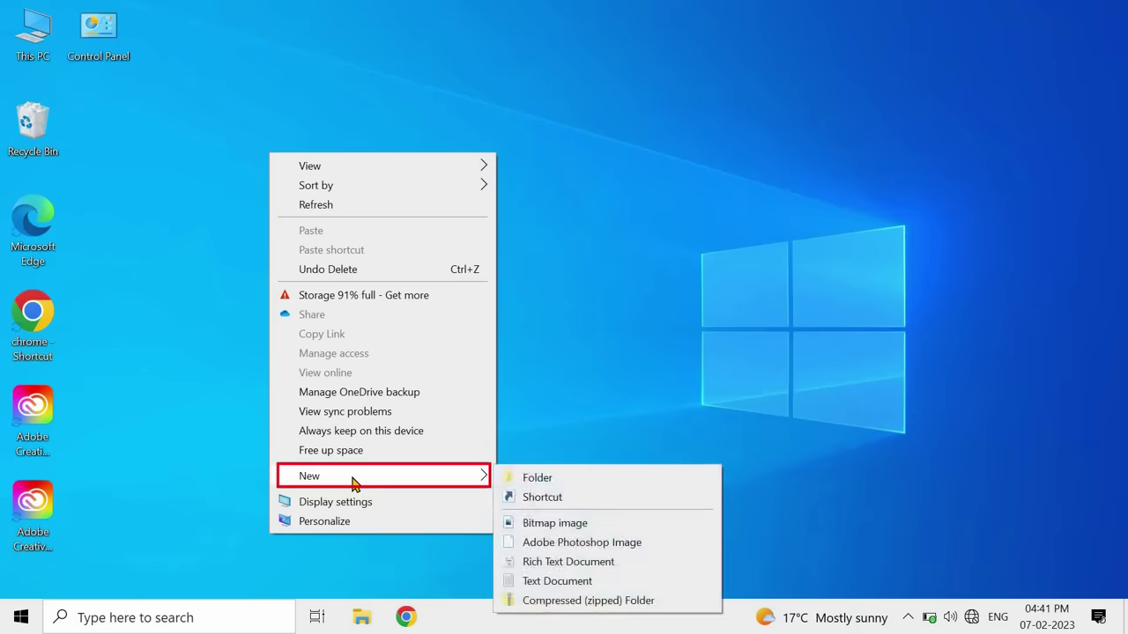
pyautogui.click(534, 478)
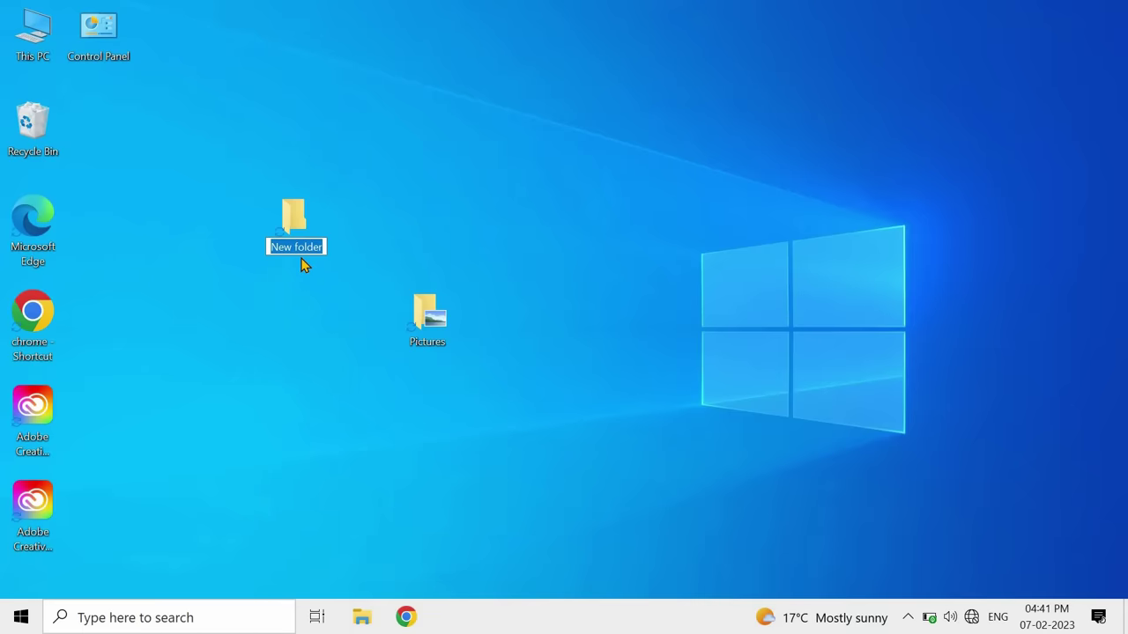
pyautogui.write('EasyTeh Class')
pyautogui.press('Return')
# Refresh the desktop several times
pyautogui.rightClick(442, 168)
pyautogui.click(462, 219)
pyautogui.rightClick(448, 183)
pyautogui.click(471, 232)
pyautogui.rightClick(437, 183)
pyautogui.click(473, 235)
pyautogui.rightClick(494, 243)
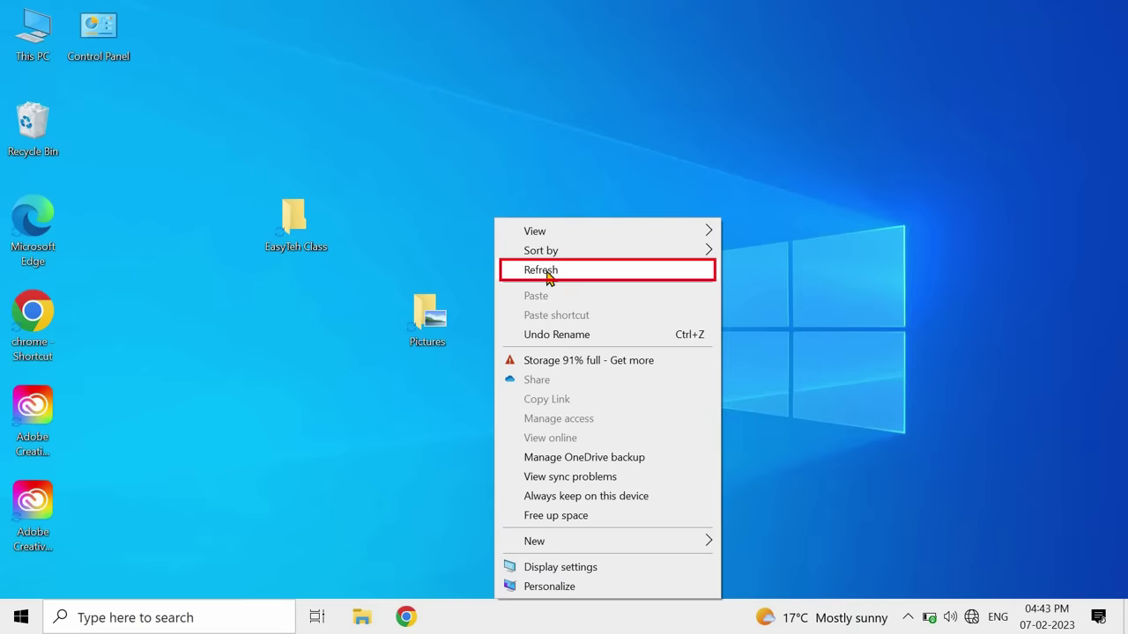
pyautogui.click(451, 262)
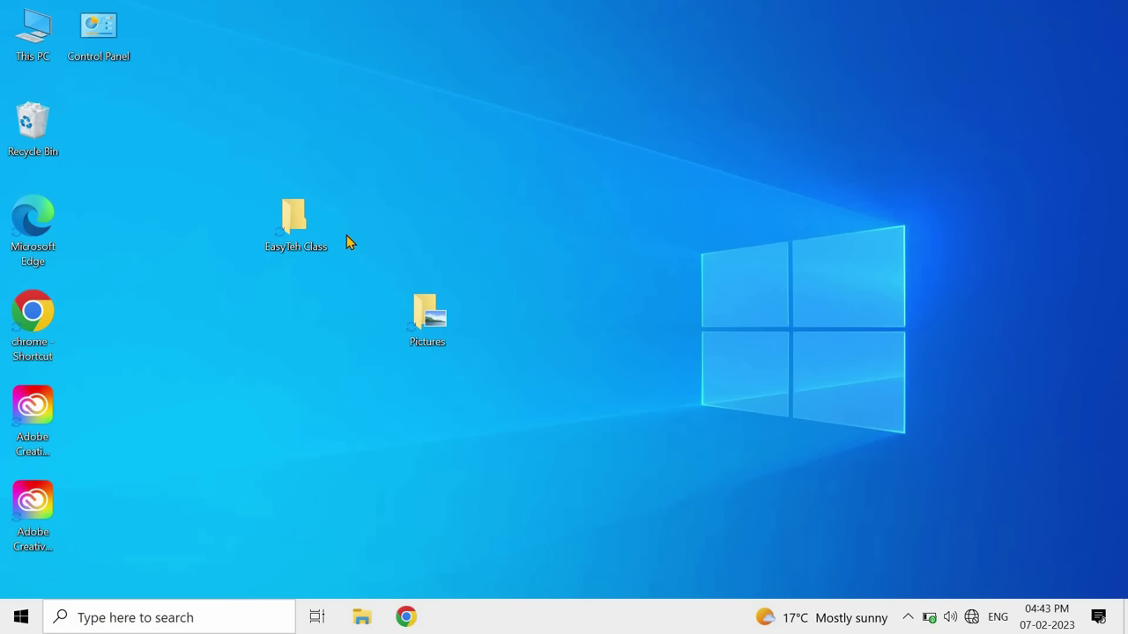
pyautogui.rightClick(438, 202)
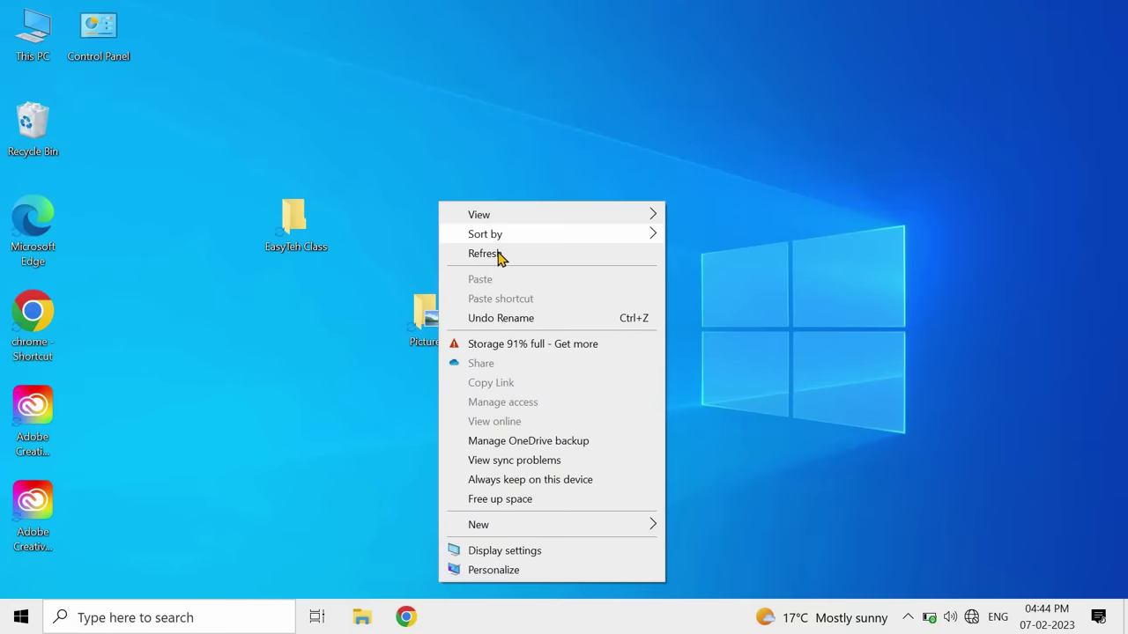
pyautogui.click(500, 254)
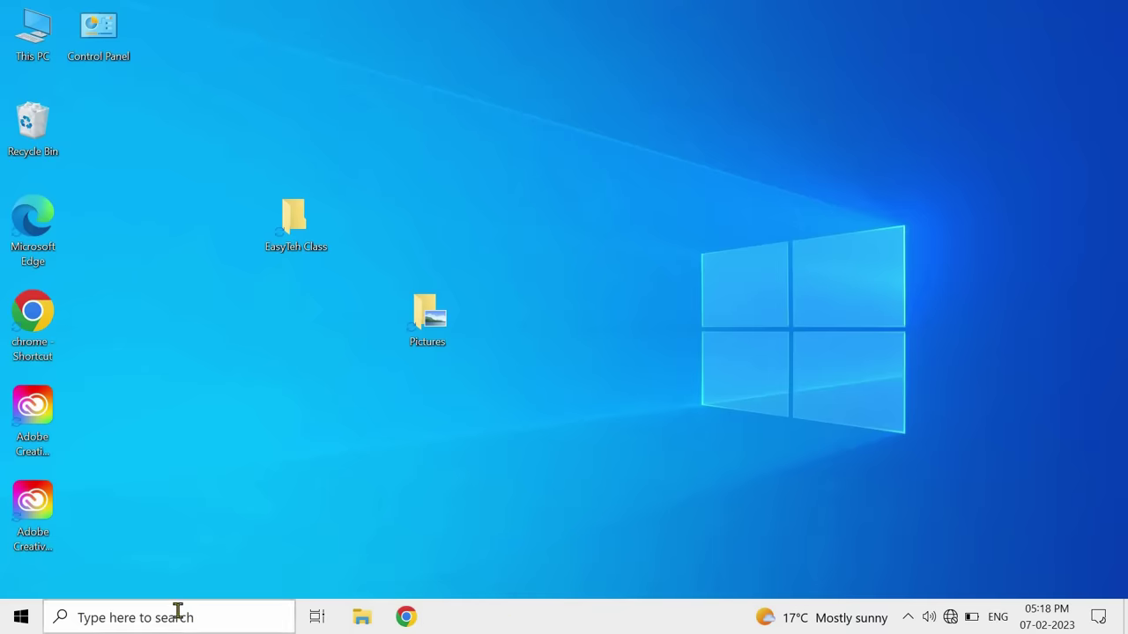
# Search Windows for "spot" and pin the Spotify app to the taskbar
pyautogui.click(138, 621)
pyautogui.write('spot')
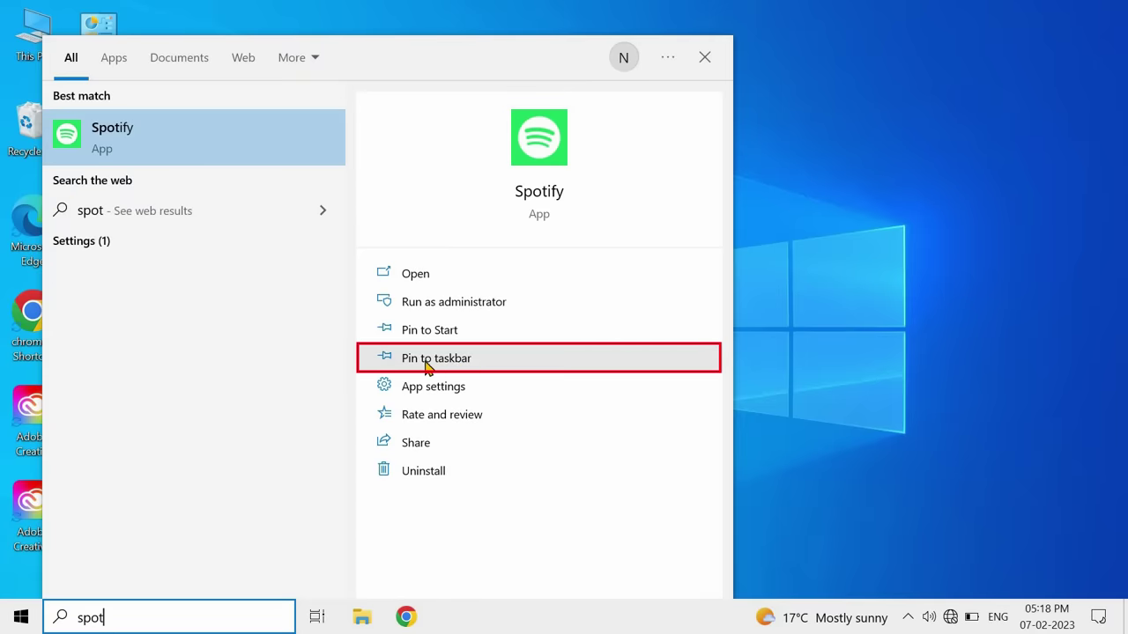
pyautogui.click(458, 358)
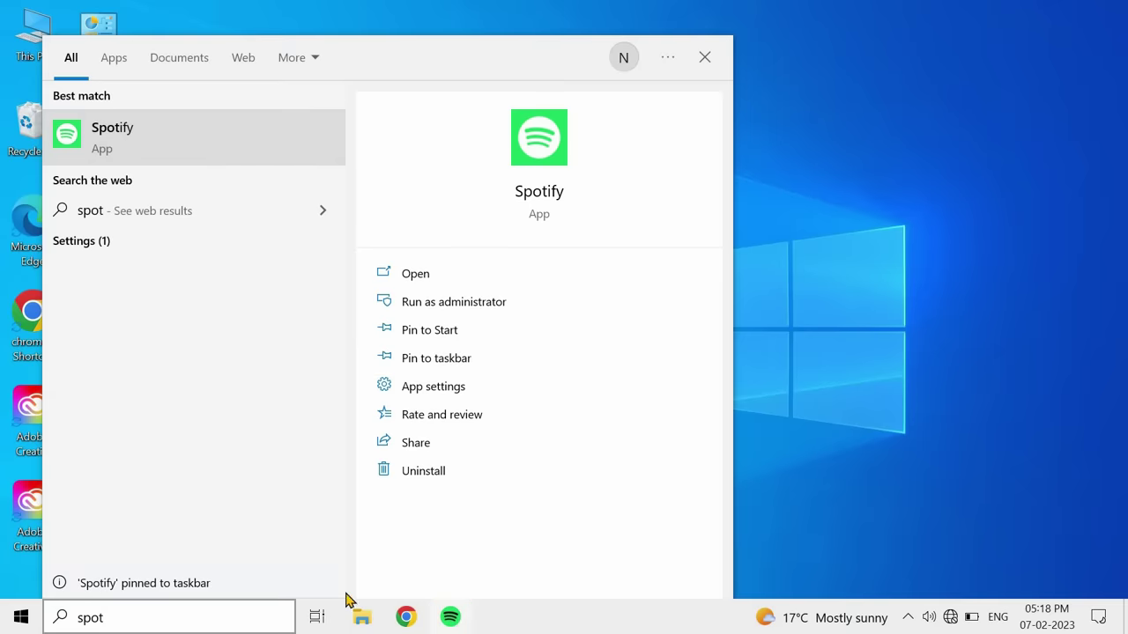
# Search for Spotify again to view its pinning options, and unpin Spotify from the taskbar
pyautogui.click(23, 618)
pyautogui.click(24, 618)
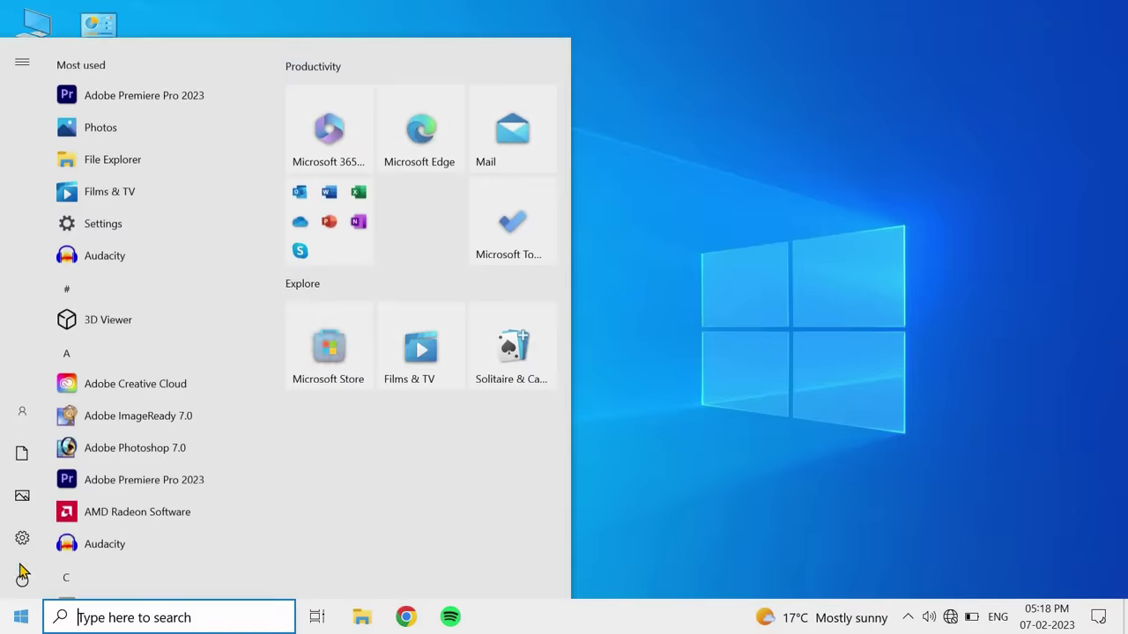
pyautogui.click(219, 618)
pyautogui.write('spo')
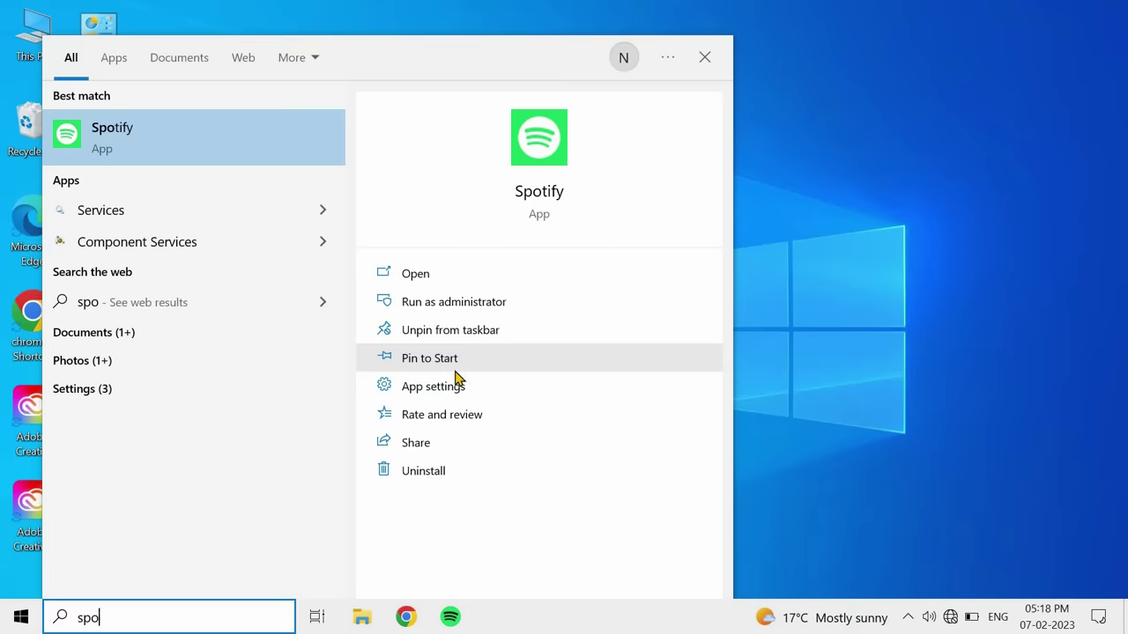
pyautogui.rightClick(450, 620)
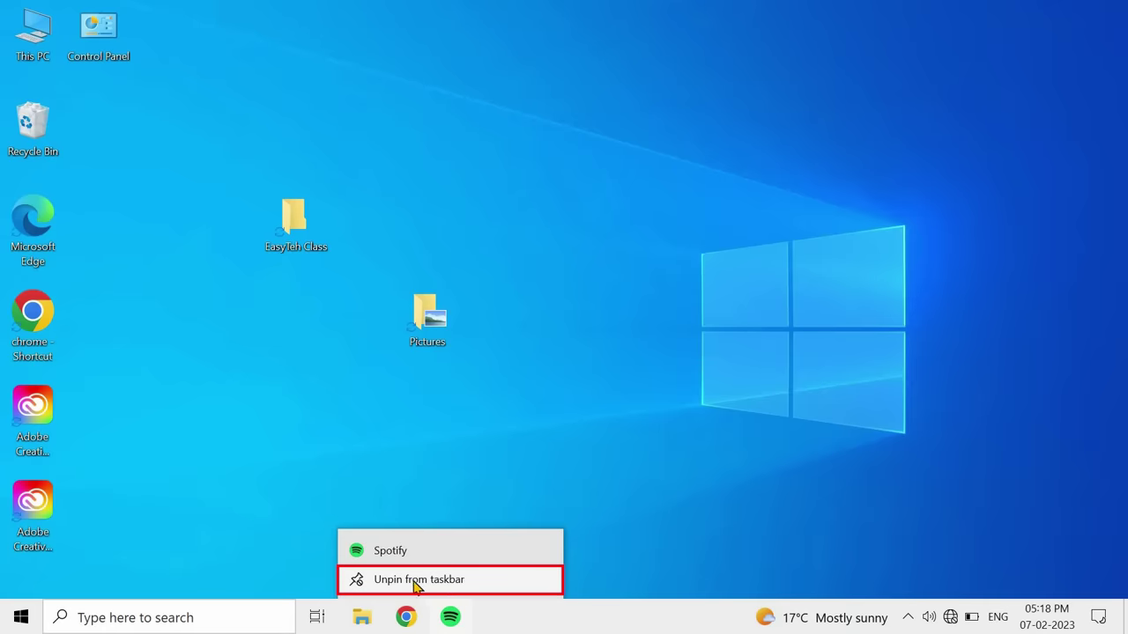
pyautogui.click(426, 581)
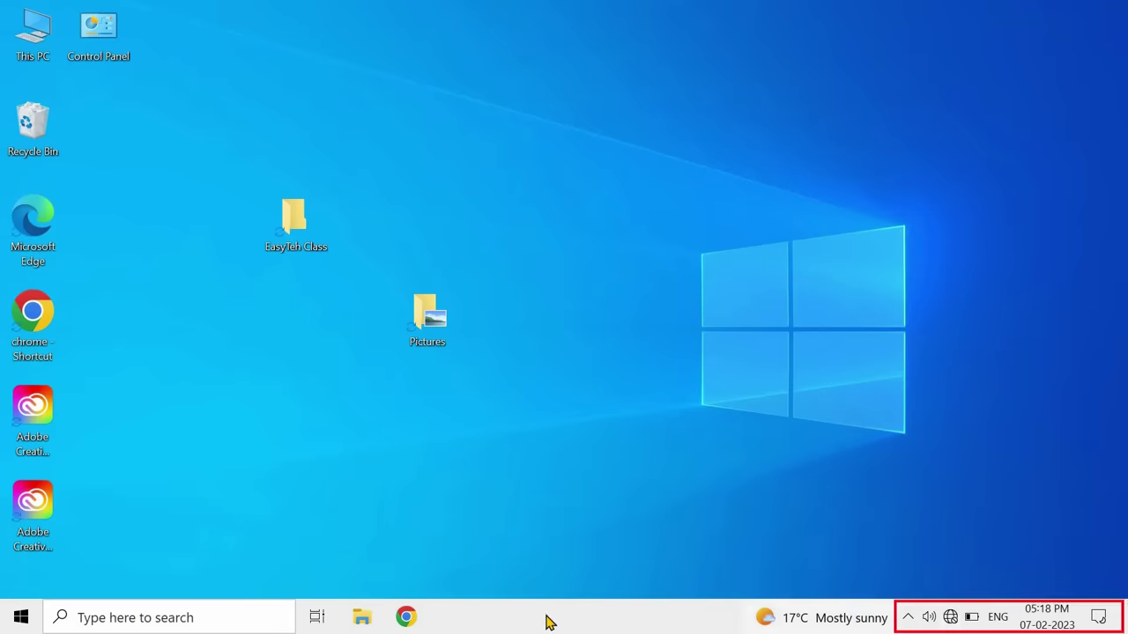
# Open the taskbar settings and bring up the selection of icons that appear on the taskbar
pyautogui.rightClick(592, 617)
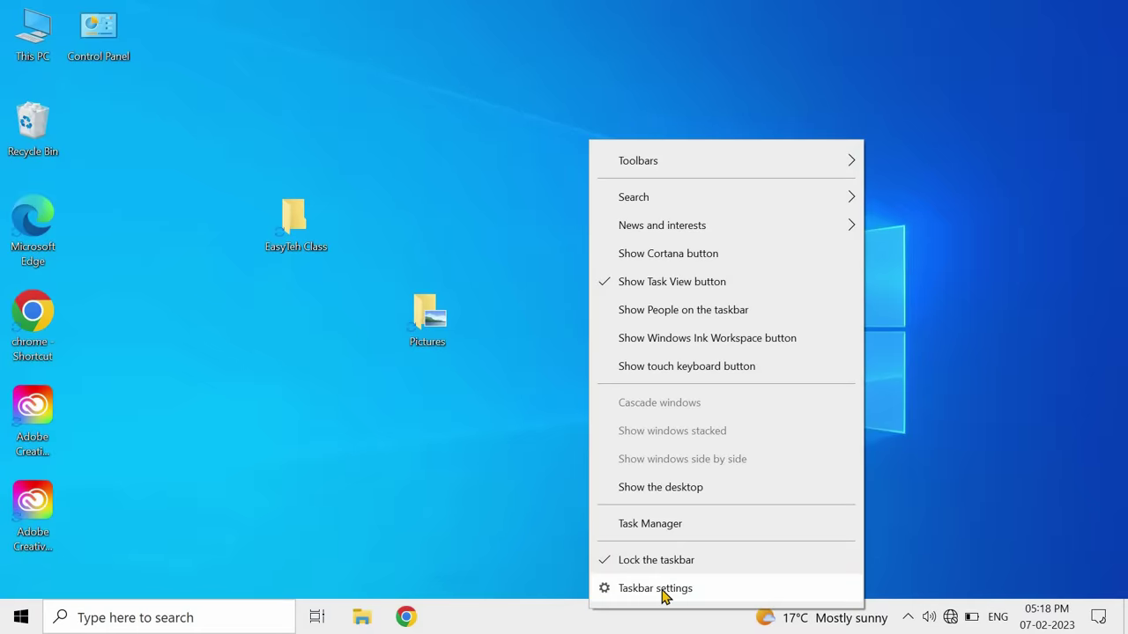
pyautogui.click(664, 592)
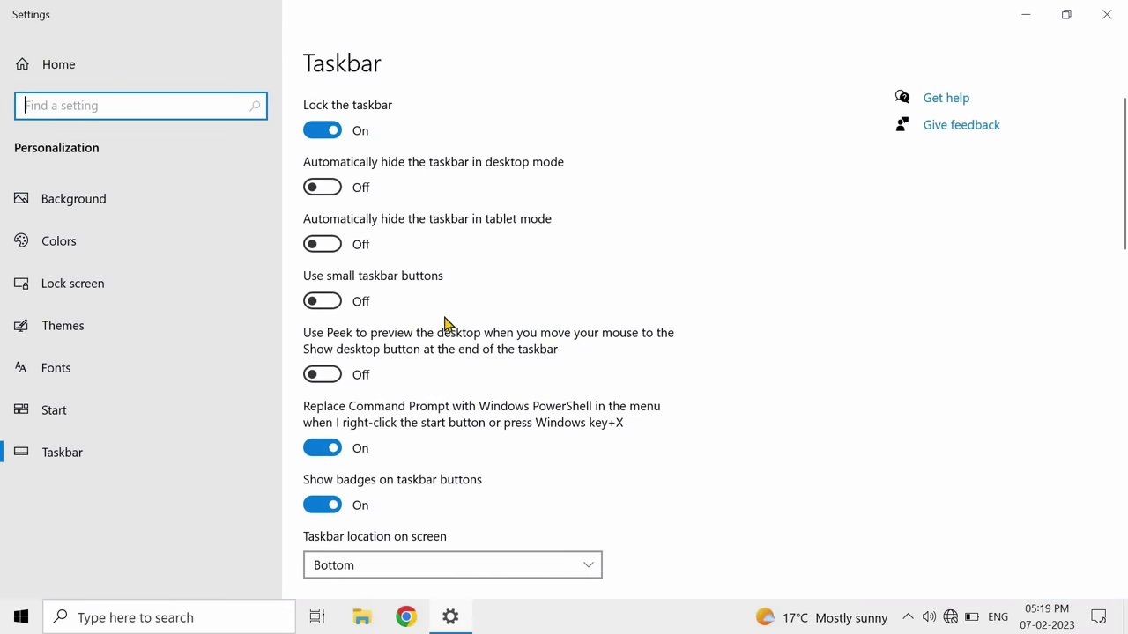
pyautogui.scroll(-5, 445, 324)
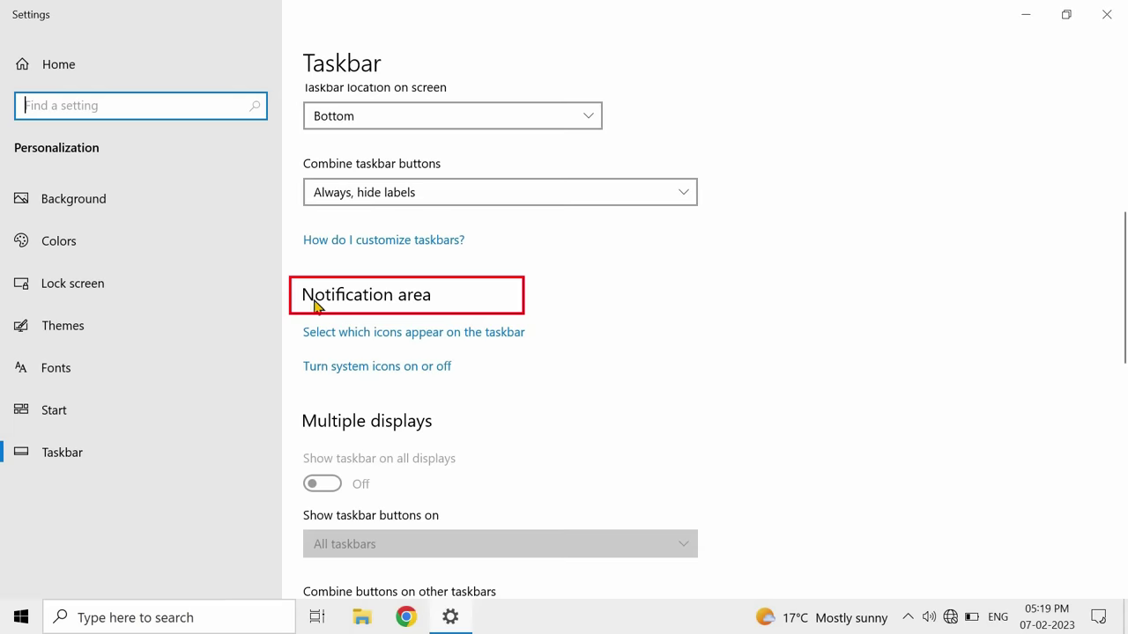
pyautogui.click(401, 340)
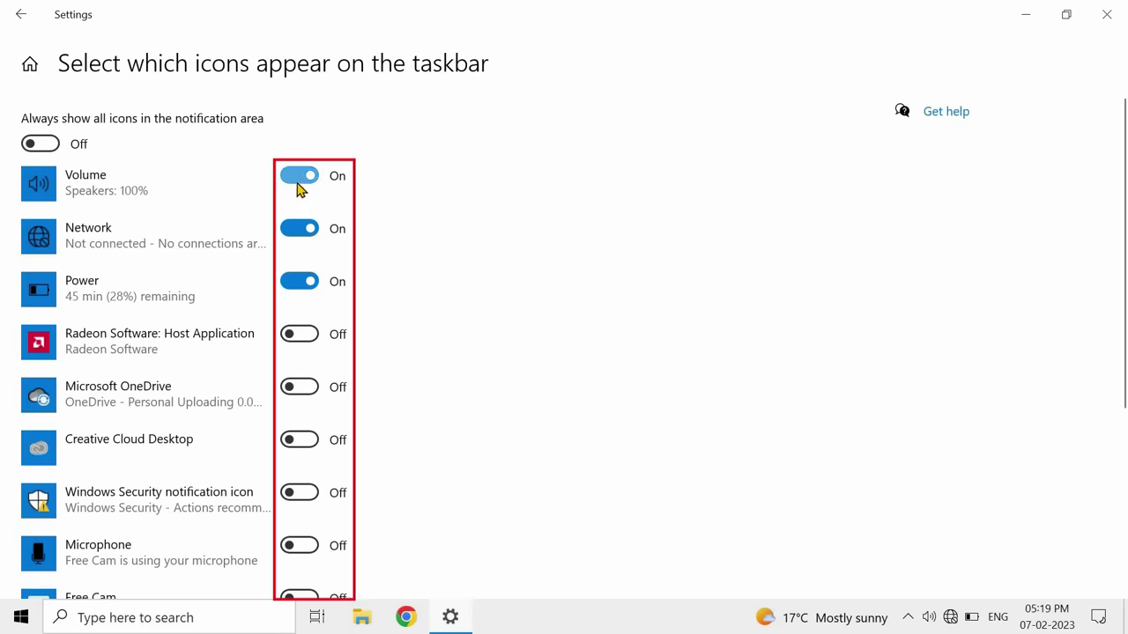
# Turn the Volume, Network and Power taskbar icons off and back on, and return to the main taskbar settings
pyautogui.click(298, 187)
pyautogui.click(301, 187)
pyautogui.click(304, 234)
pyautogui.click(304, 234)
pyautogui.click(308, 284)
pyautogui.click(309, 285)
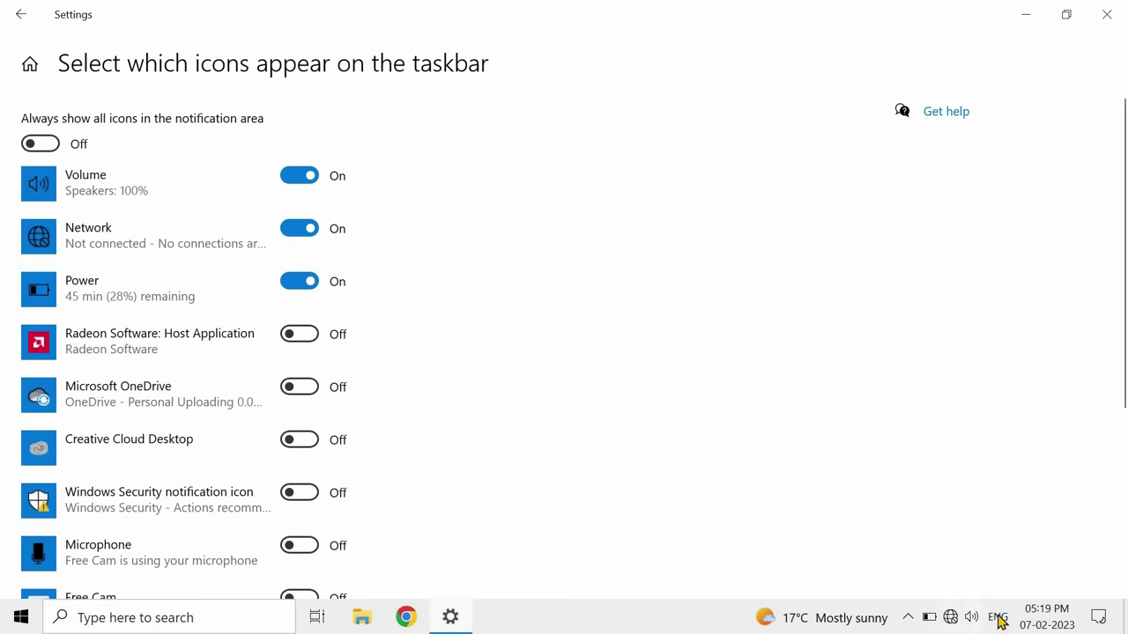
pyautogui.click(25, 18)
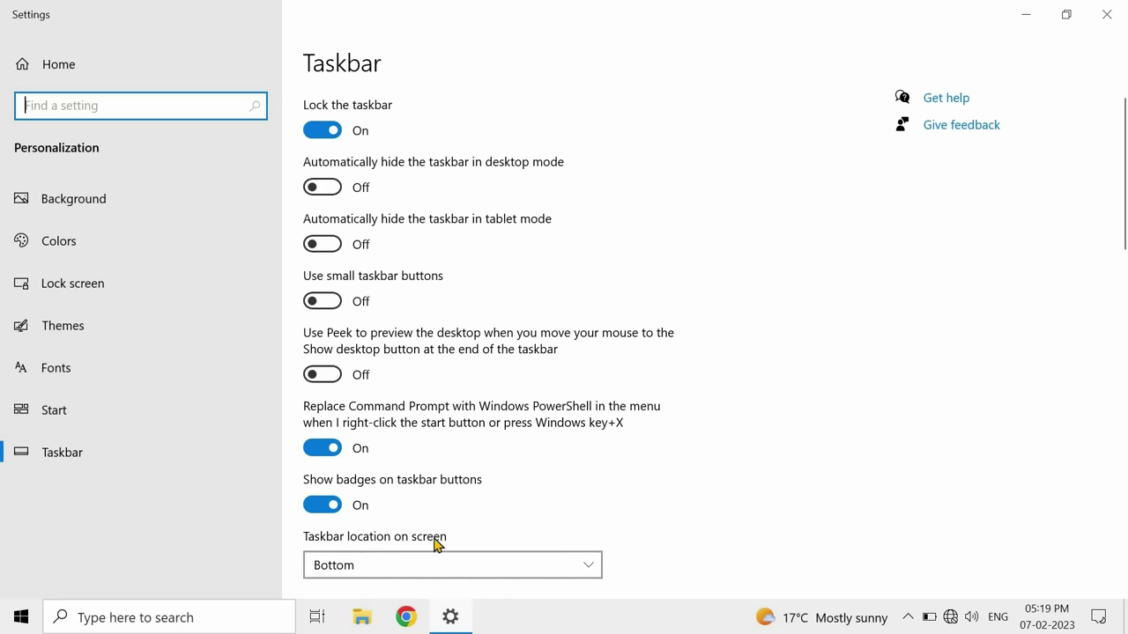
# Set the taskbar location on screen to Right and back to Bottom
pyautogui.click(514, 564)
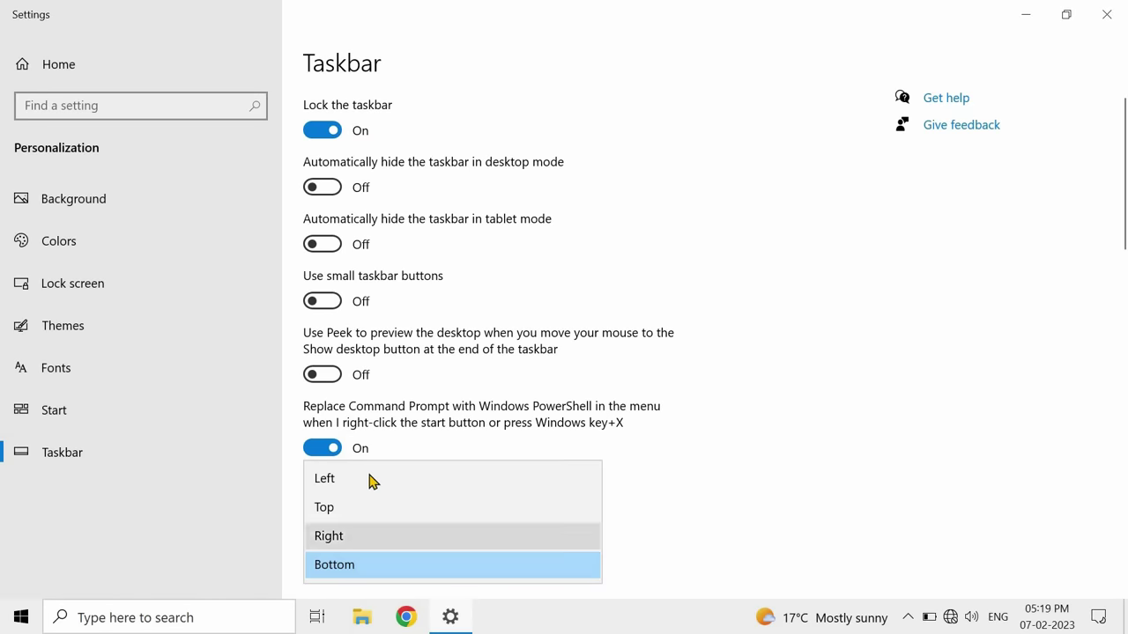
pyautogui.click(389, 539)
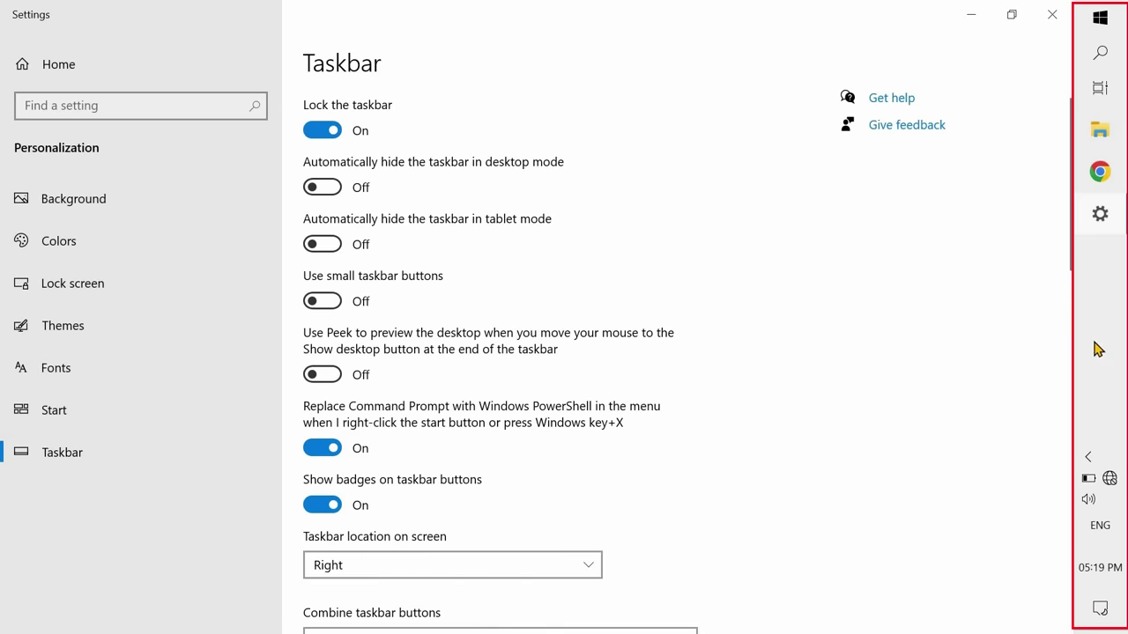
pyautogui.click(490, 571)
pyautogui.click(391, 592)
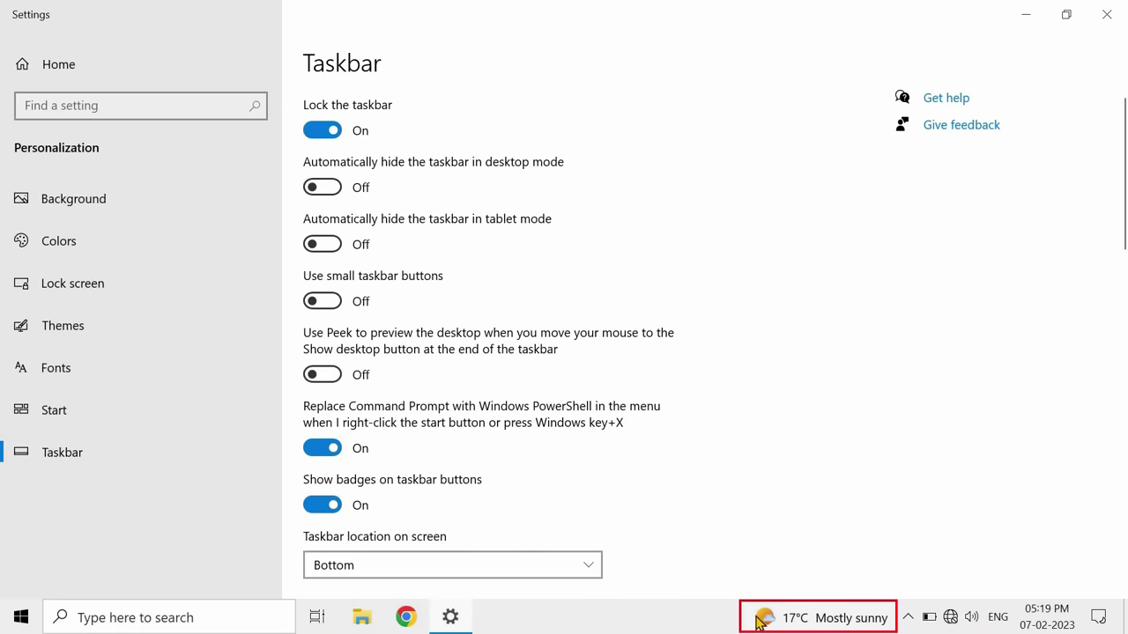
# Turn off showing news and interests on the taskbar
pyautogui.scroll(-10, 540, 461)
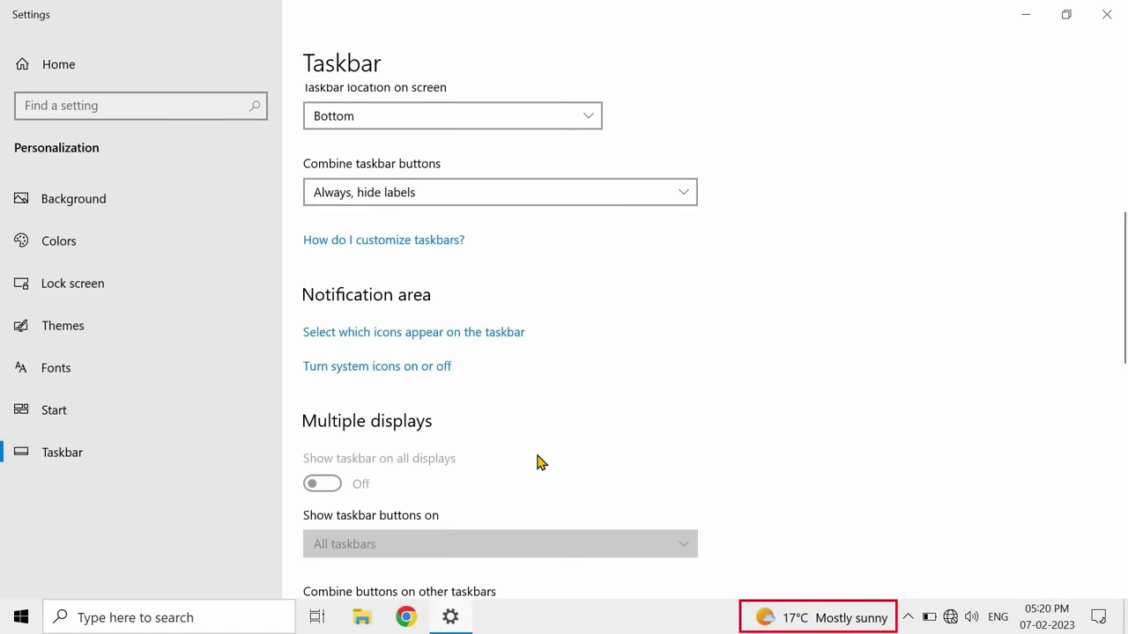
pyautogui.scroll(-2, 333, 402)
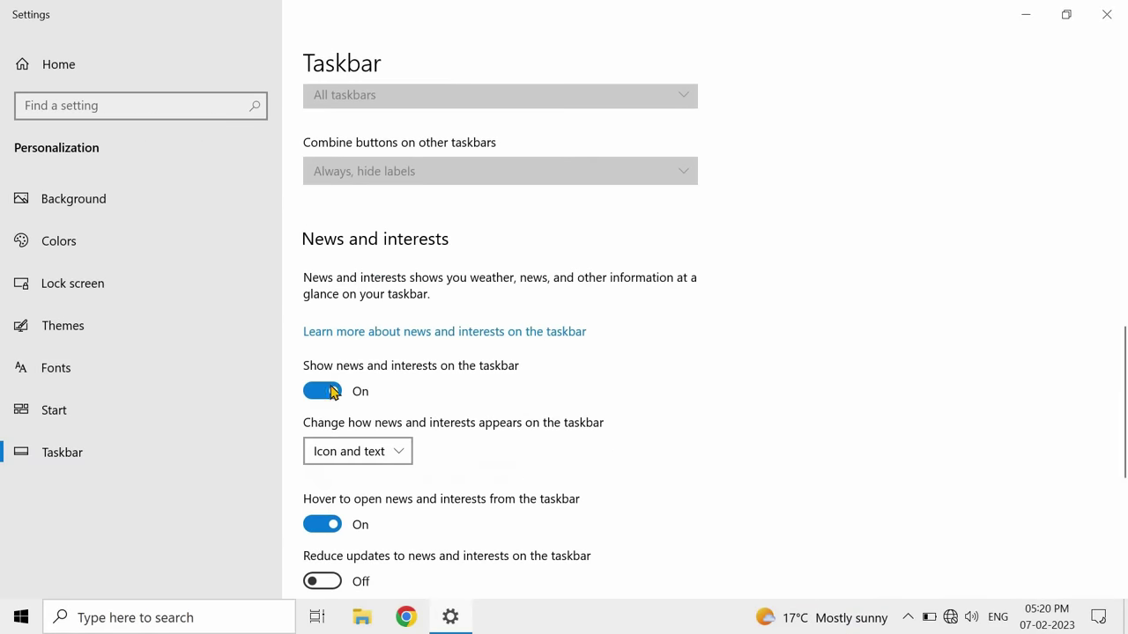
pyautogui.click(325, 391)
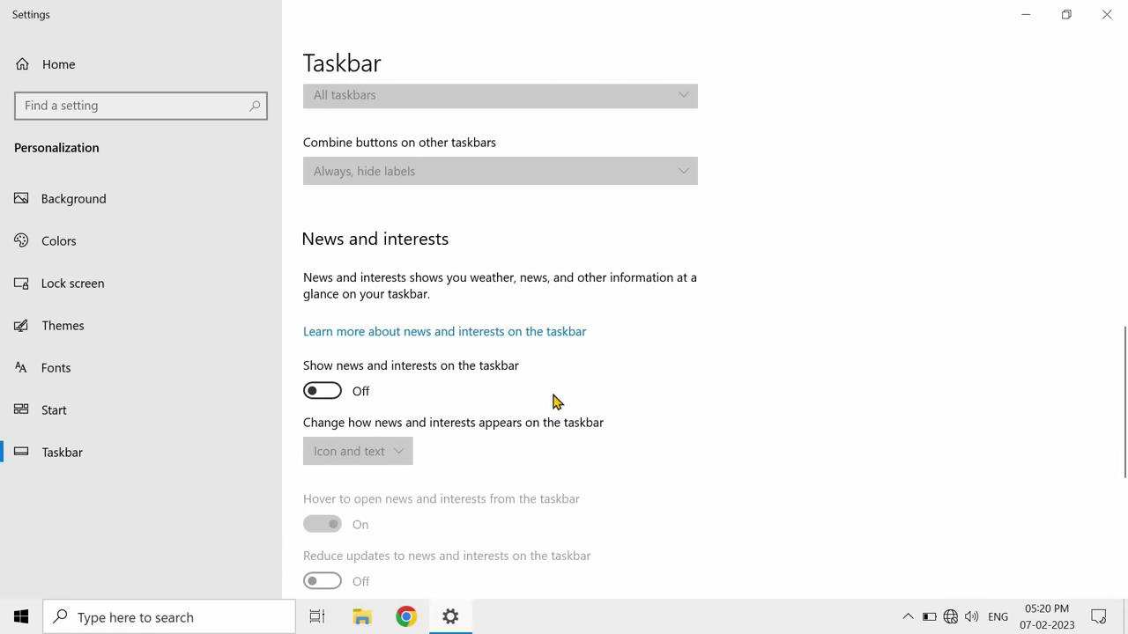
pyautogui.scroll(10, 554, 401)
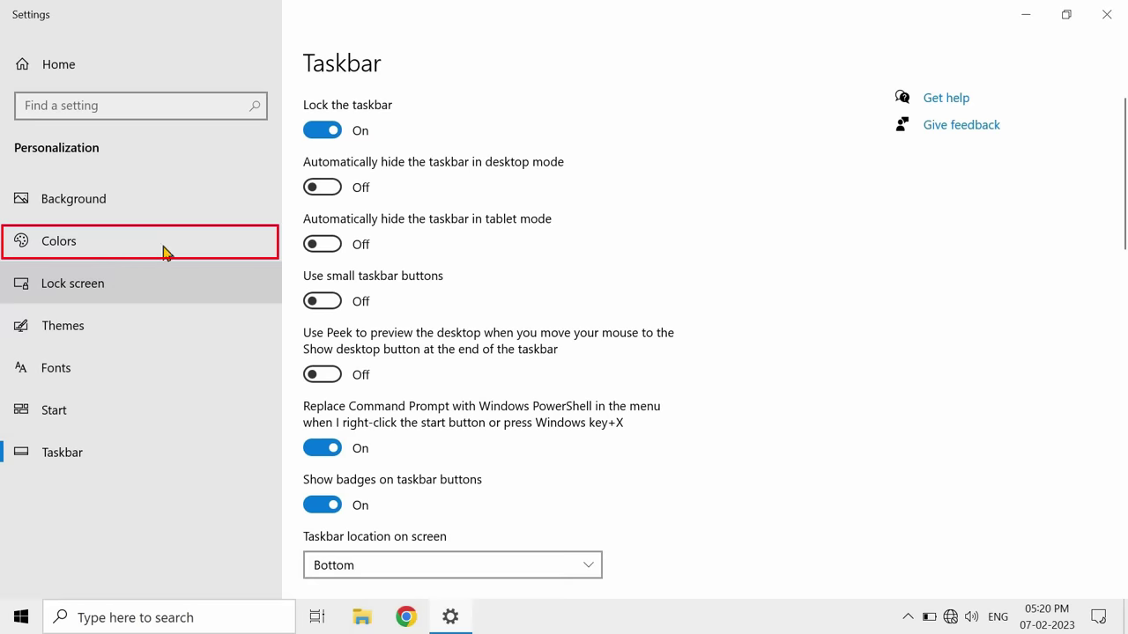
# Open the Colors personalization settings and set the color mode to Dark
pyautogui.click(73, 249)
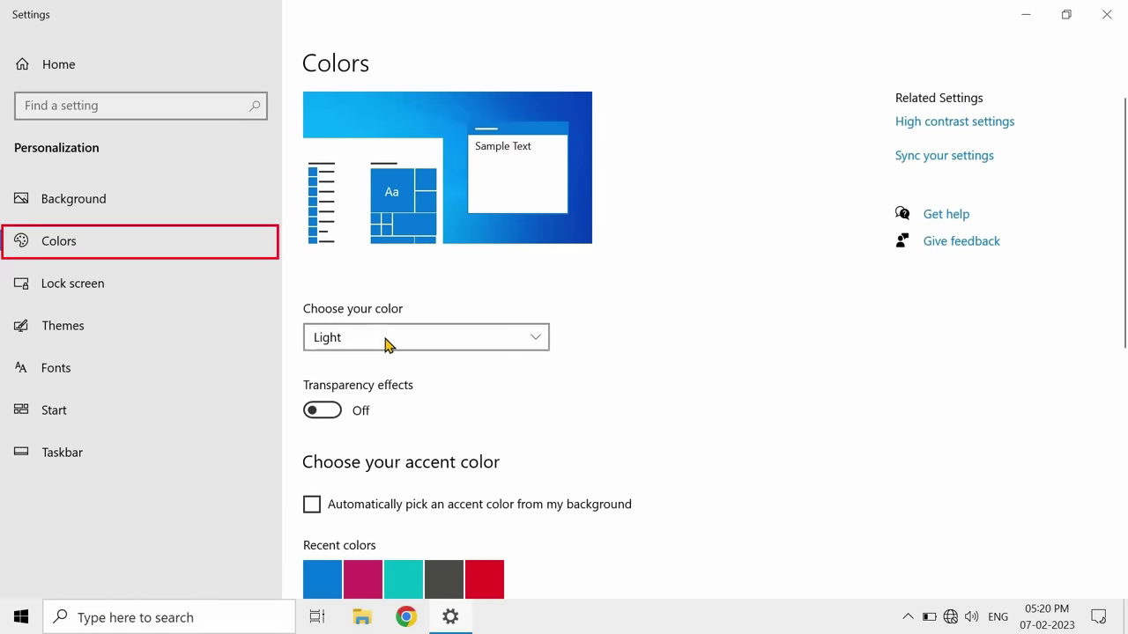
pyautogui.click(387, 344)
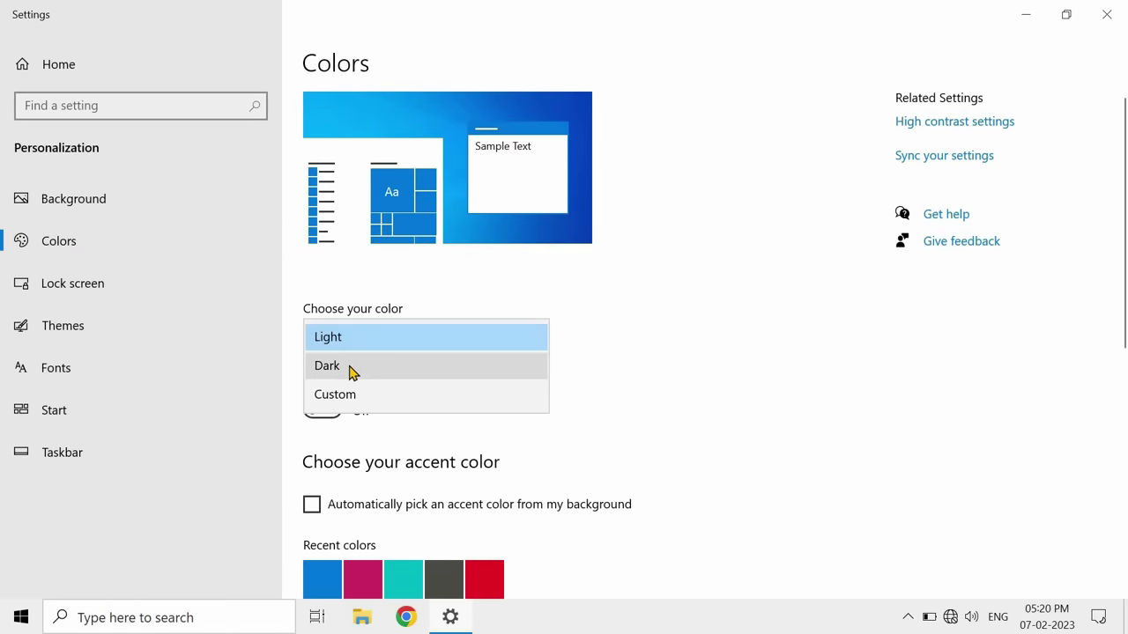
pyautogui.click(350, 368)
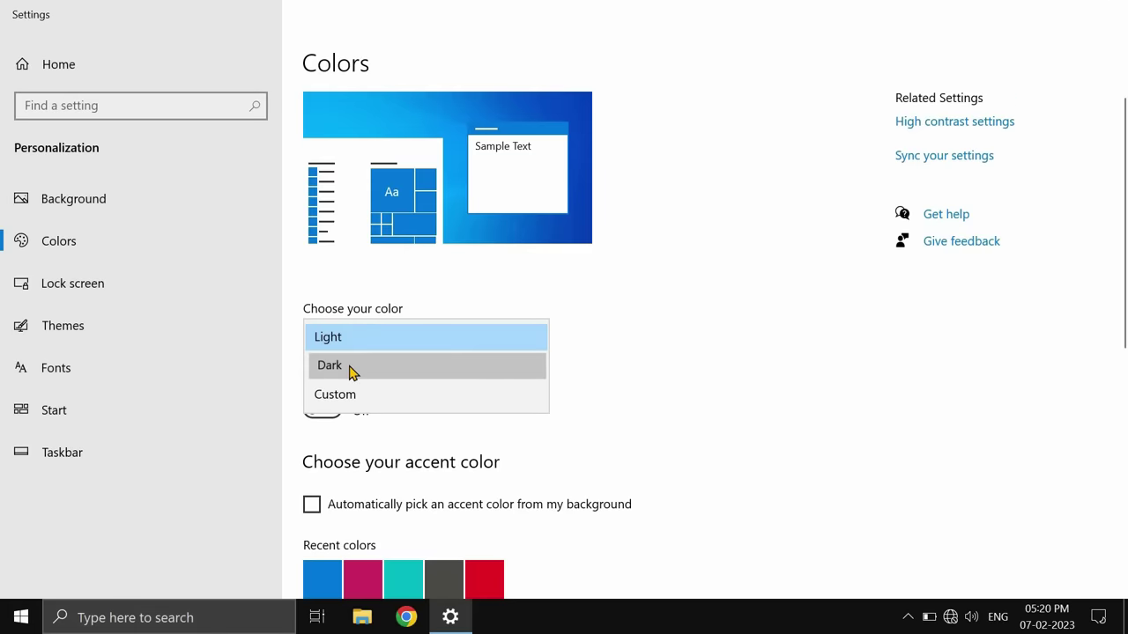
# Review the Windows accent colors and open the custom accent color picker, accepting the current blue
pyautogui.scroll(-3, 440, 384)
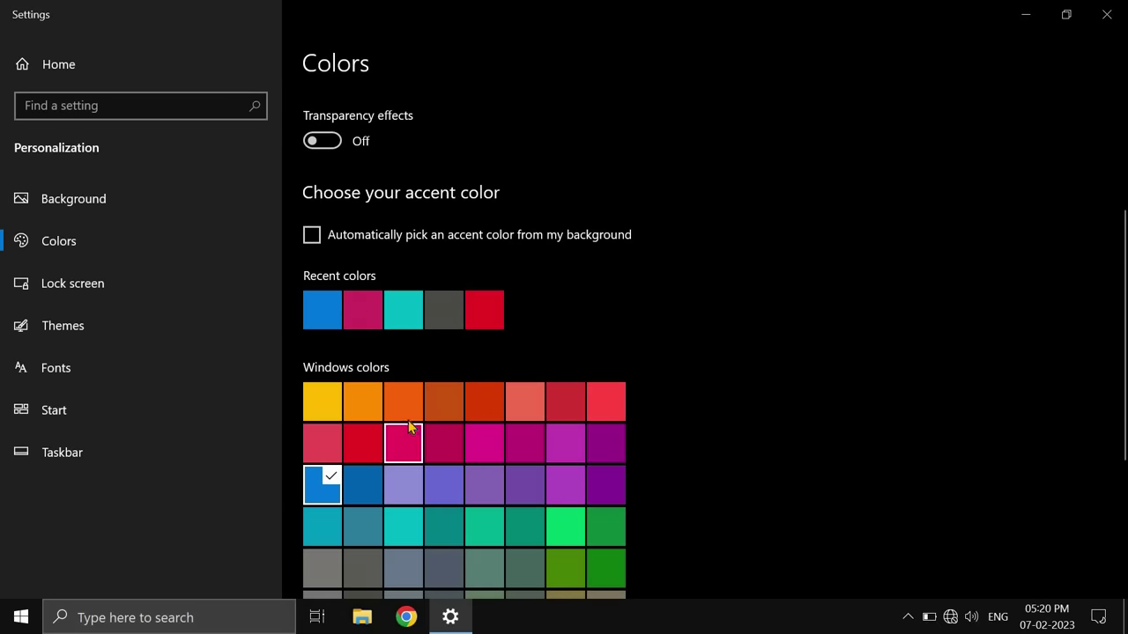
pyautogui.scroll(-2, 408, 420)
pyautogui.scroll(-2, 397, 370)
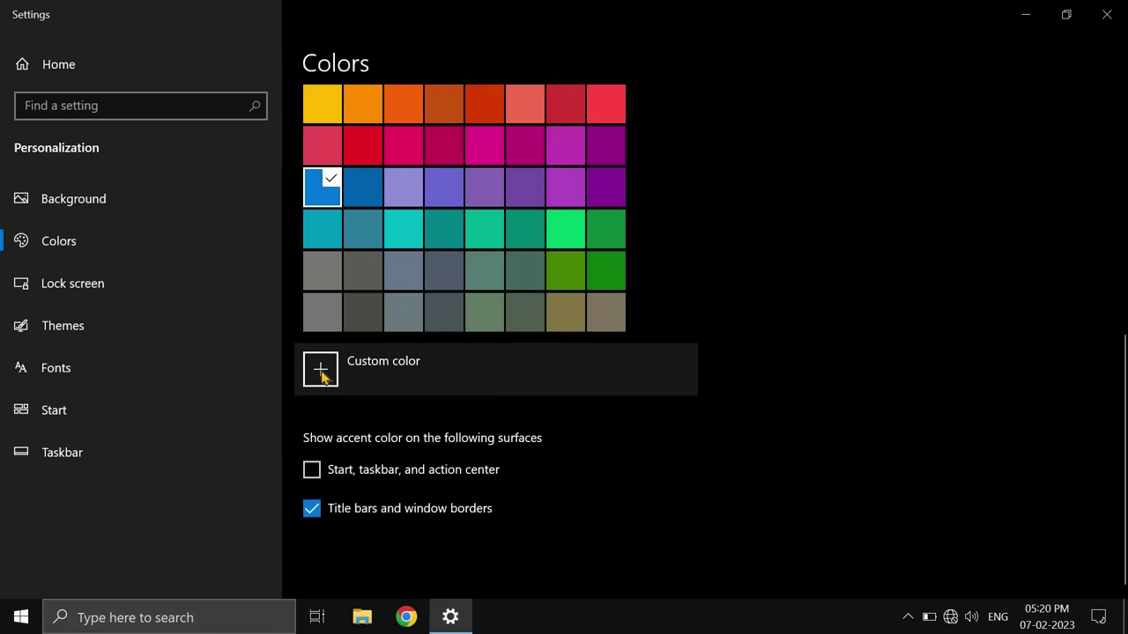
pyautogui.click(322, 378)
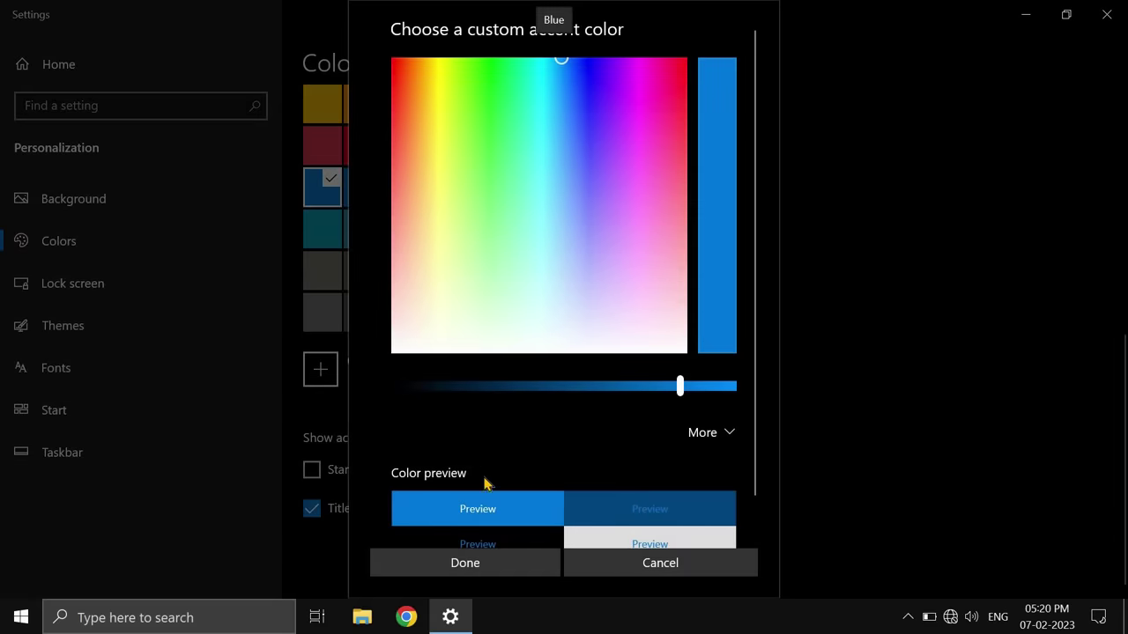
pyautogui.click(465, 563)
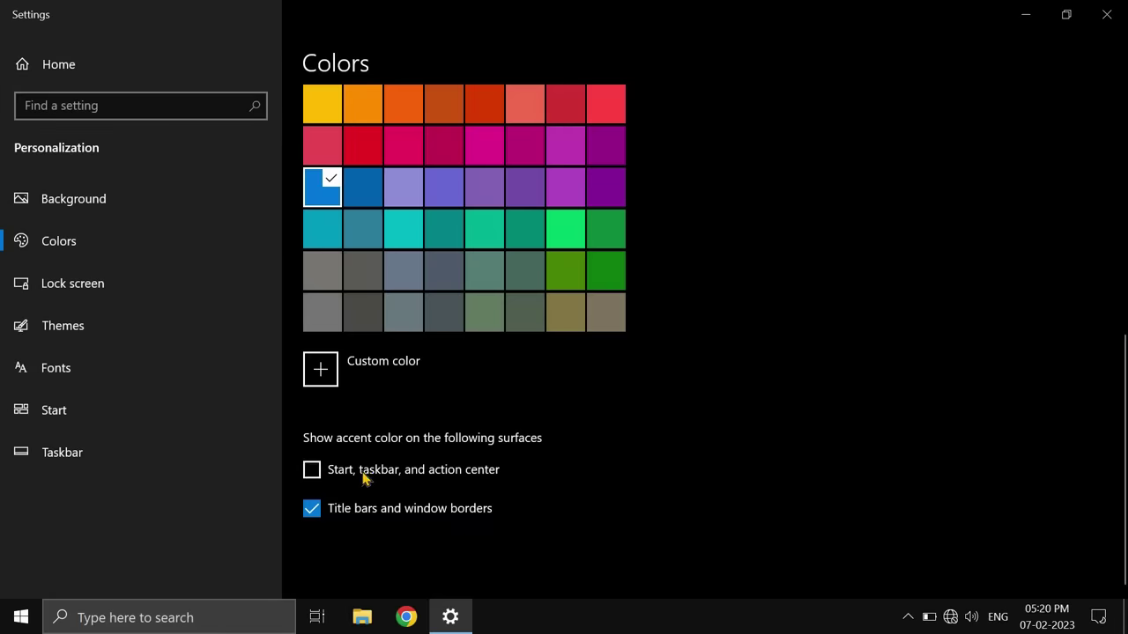
# Show the accent color on Start, taskbar, and action center, and check it on the Start menu and action center
pyautogui.click(309, 476)
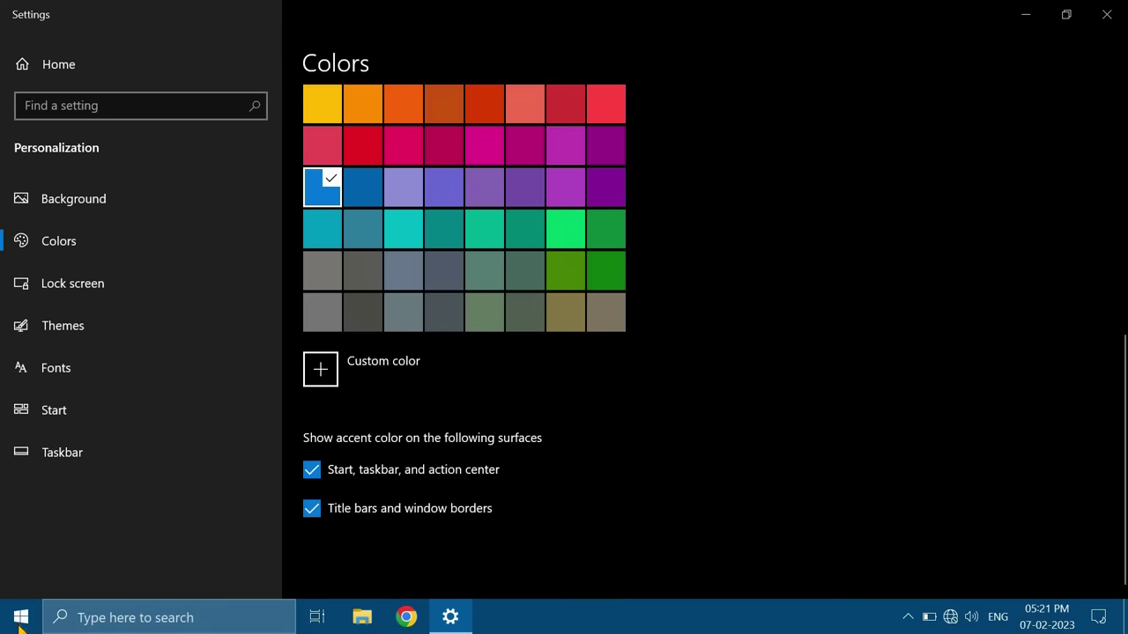
pyautogui.press('super')
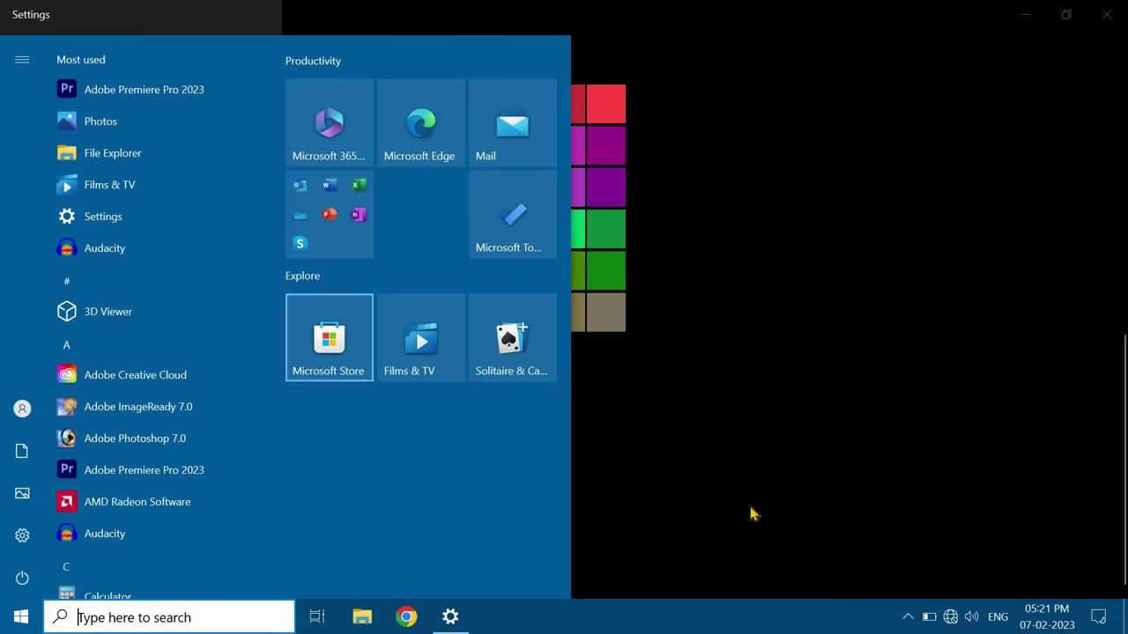
pyautogui.click(1099, 617)
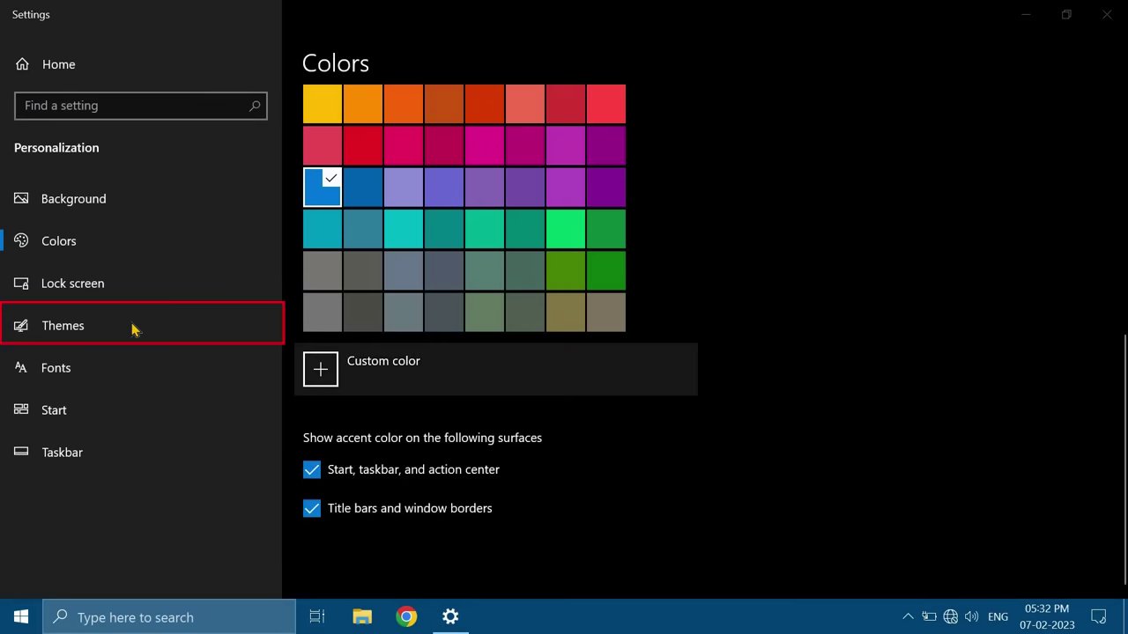
# Apply the Windows 10 theme from the Themes settings and open the desktop icon settings
pyautogui.click(81, 329)
pyautogui.scroll(-2, 370, 264)
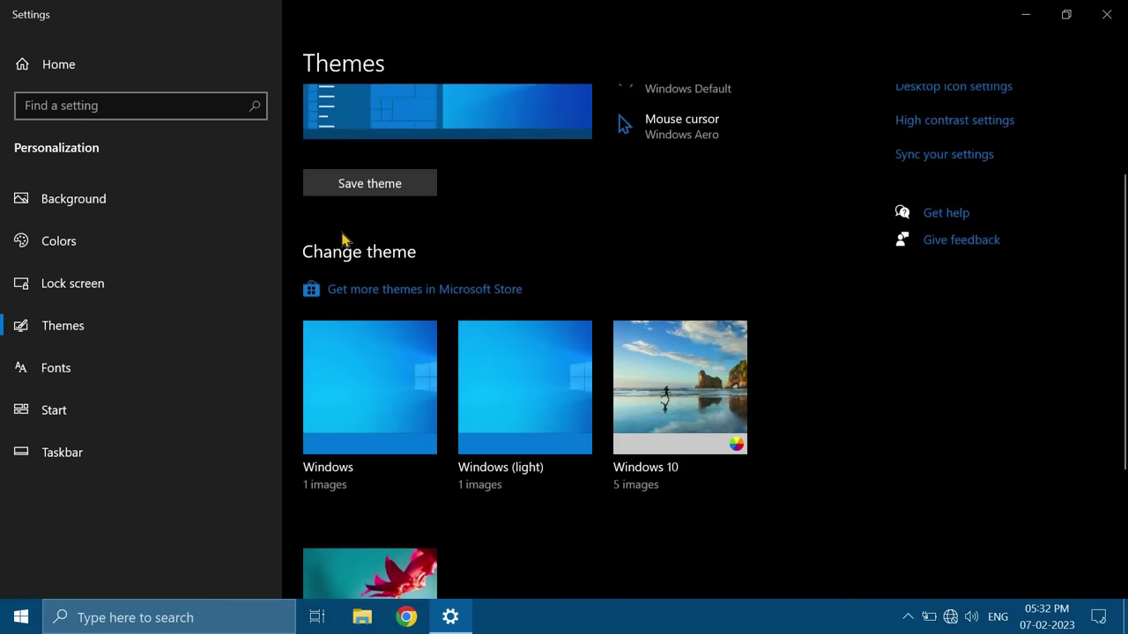
pyautogui.scroll(-1, 343, 239)
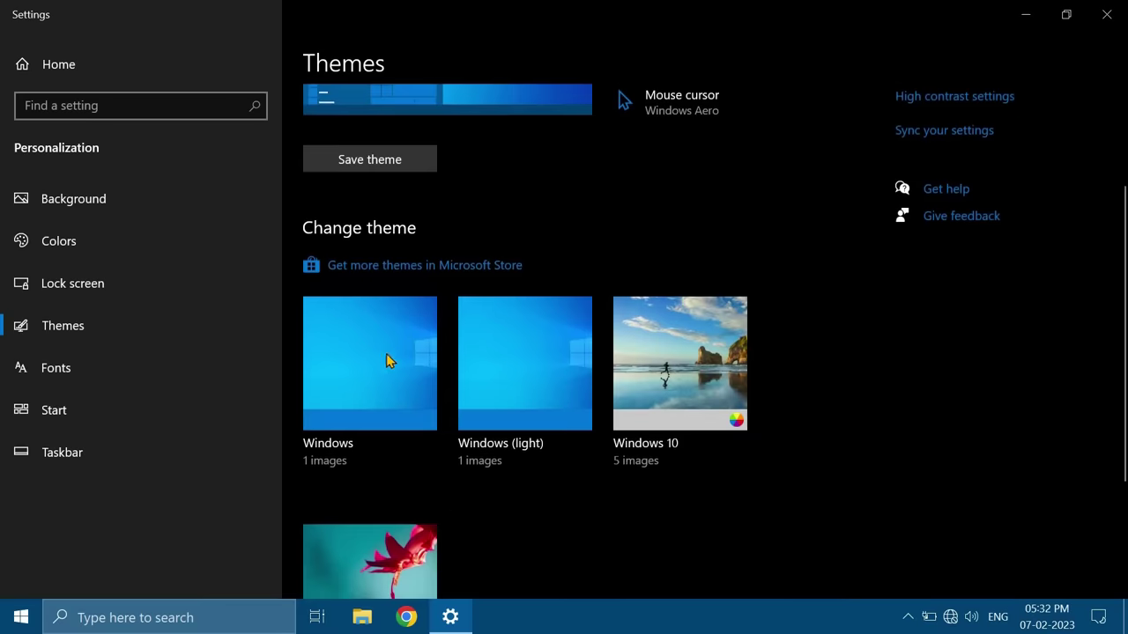
pyautogui.click(651, 357)
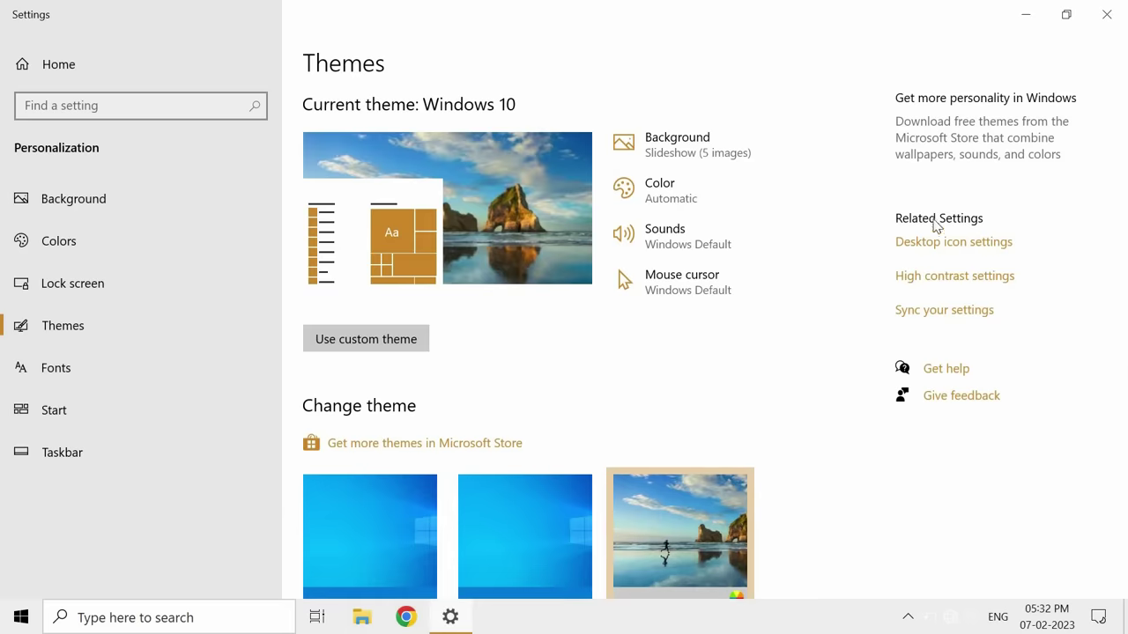
pyautogui.click(927, 251)
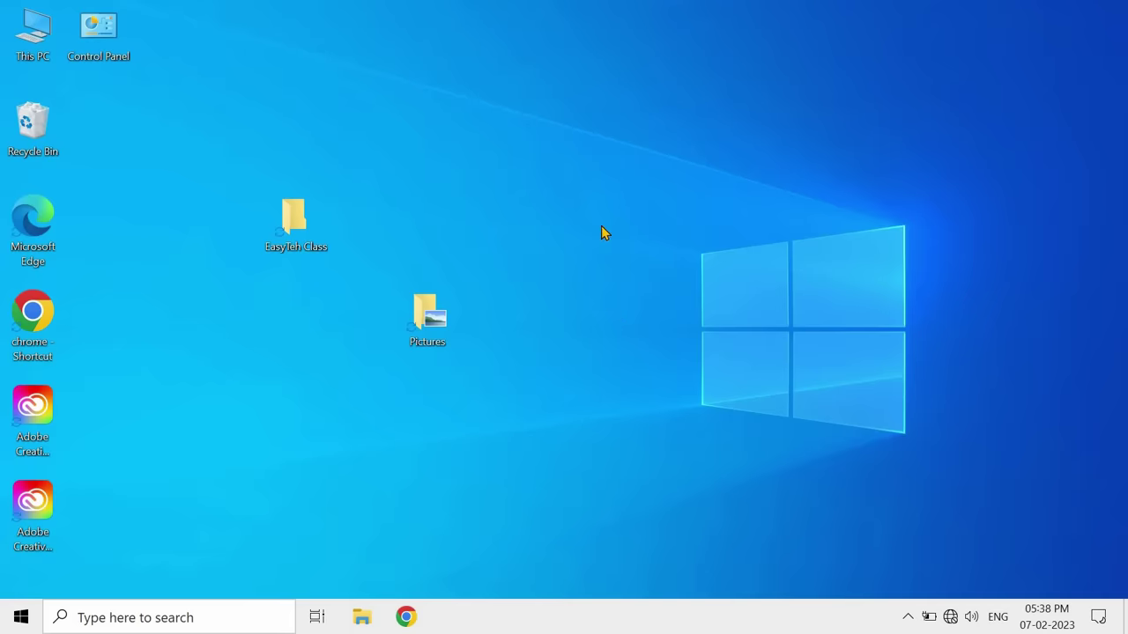
# Browse the Pictures folder for a wallpaper without choosing a file, and set the preset underwater swimmer picture as the desktop background
pyautogui.rightClick(565, 259)
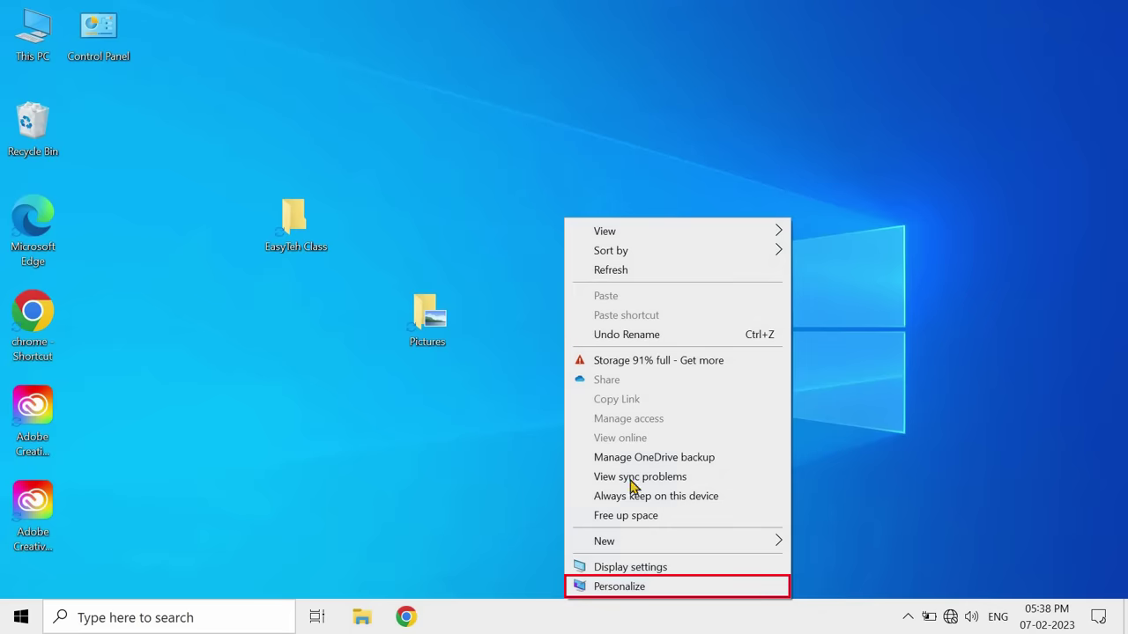
pyautogui.click(644, 587)
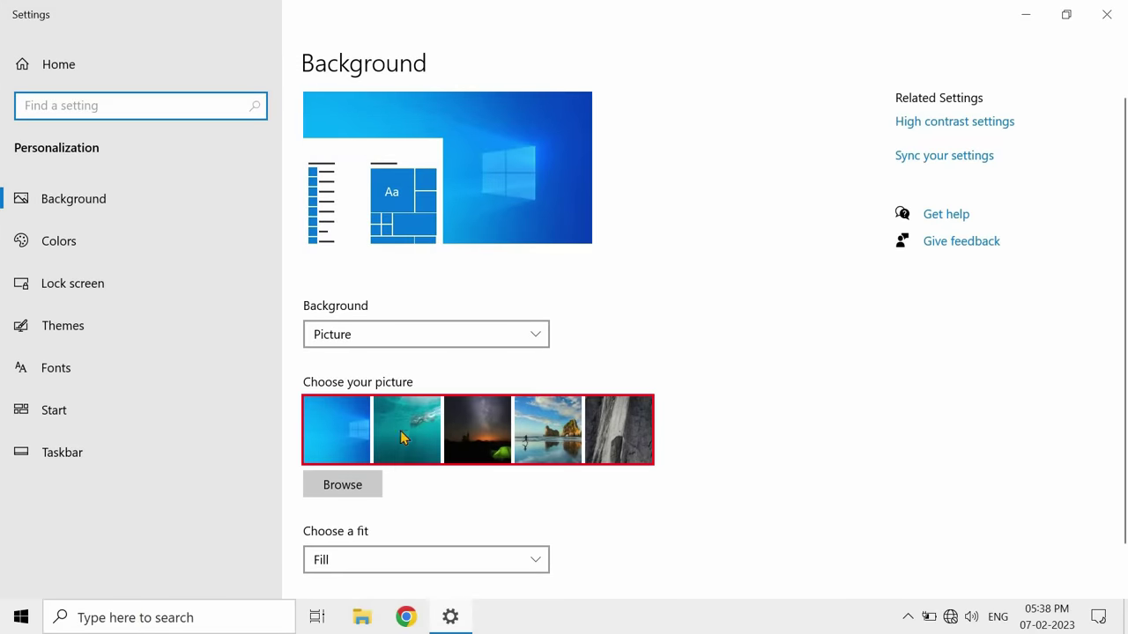
pyautogui.click(358, 491)
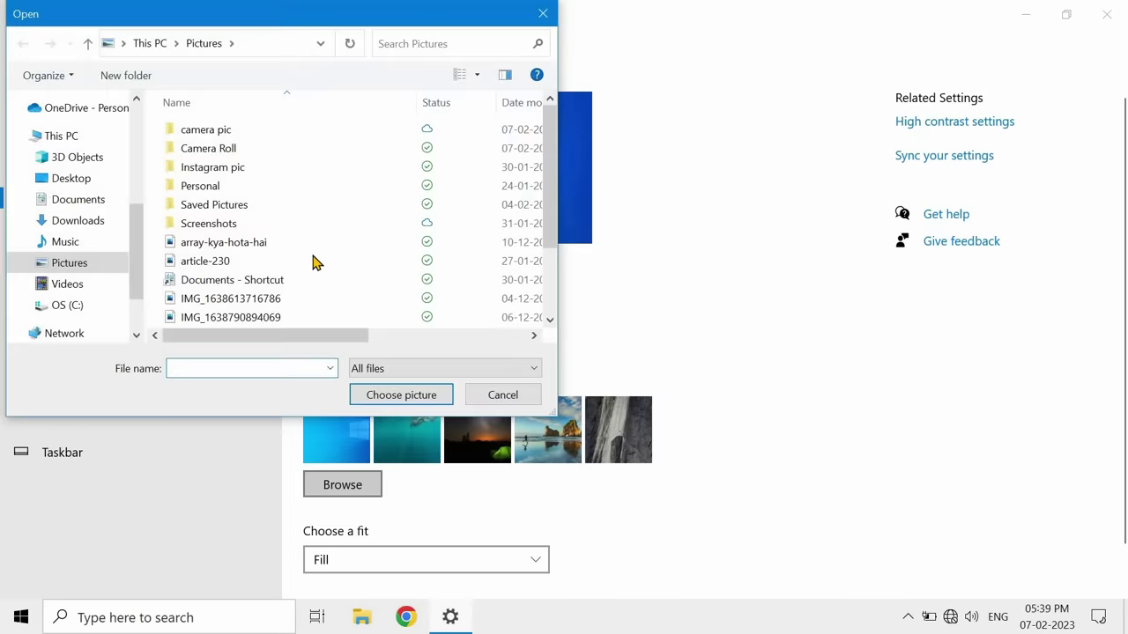
pyautogui.click(503, 397)
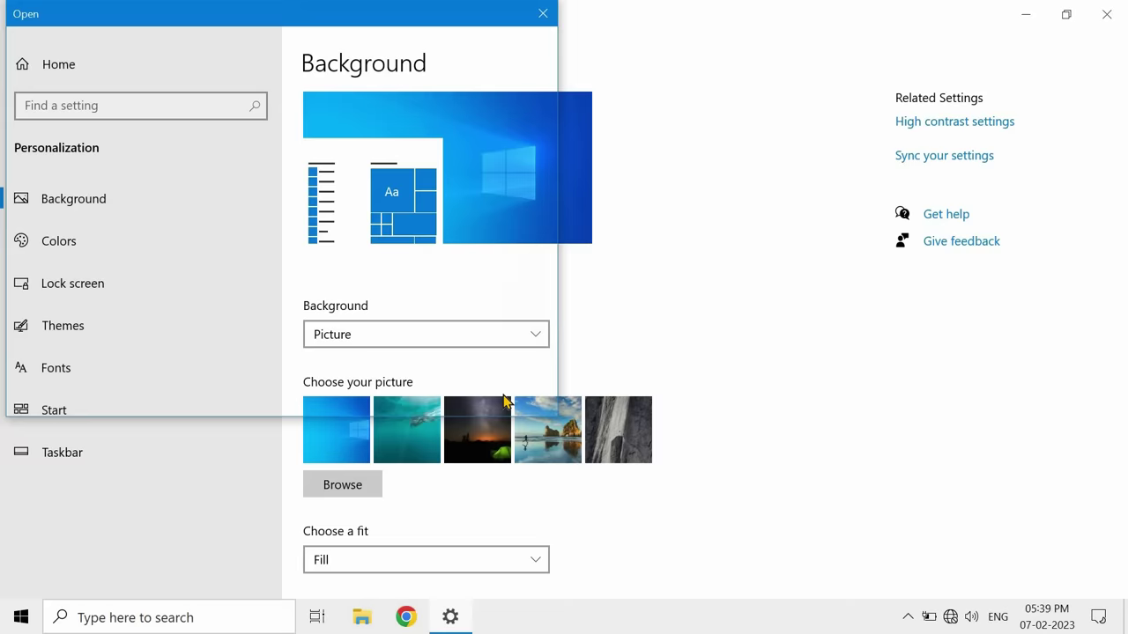
pyautogui.click(417, 429)
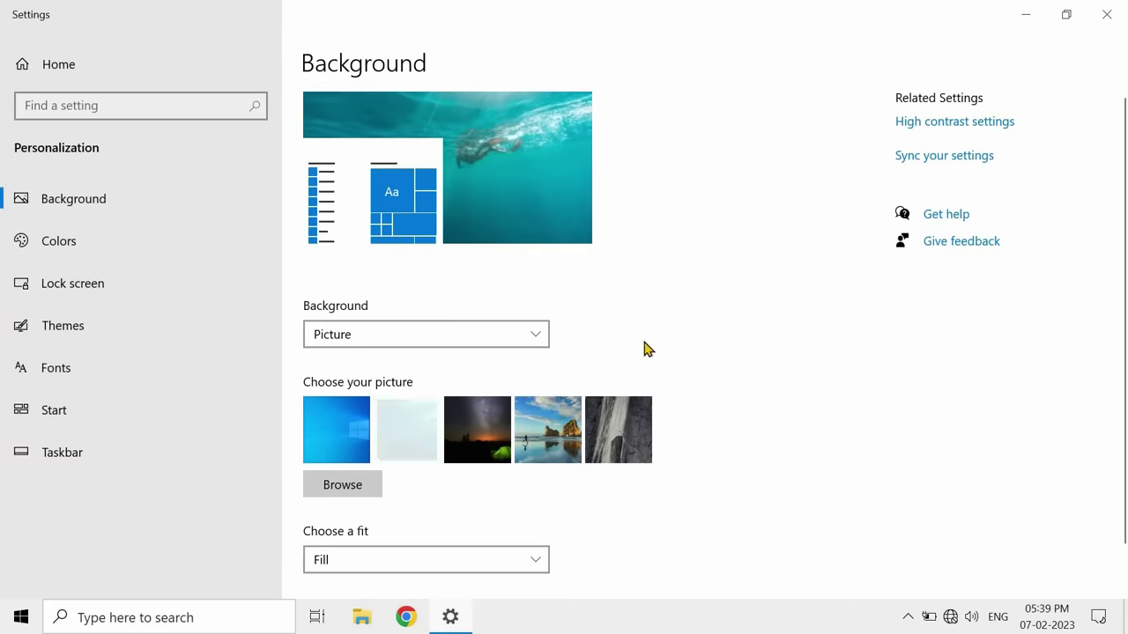
pyautogui.hotkey('alt', 'F4')
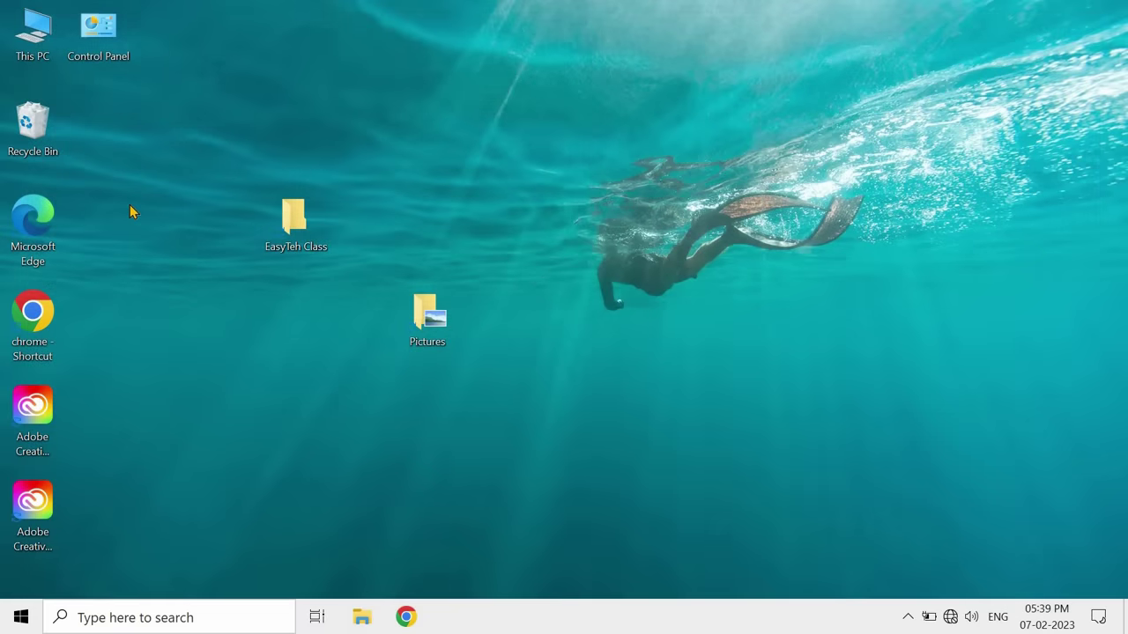
# Change the desktop icon view to Small icons
pyautogui.rightClick(470, 178)
pyautogui.moveTo(617, 192)
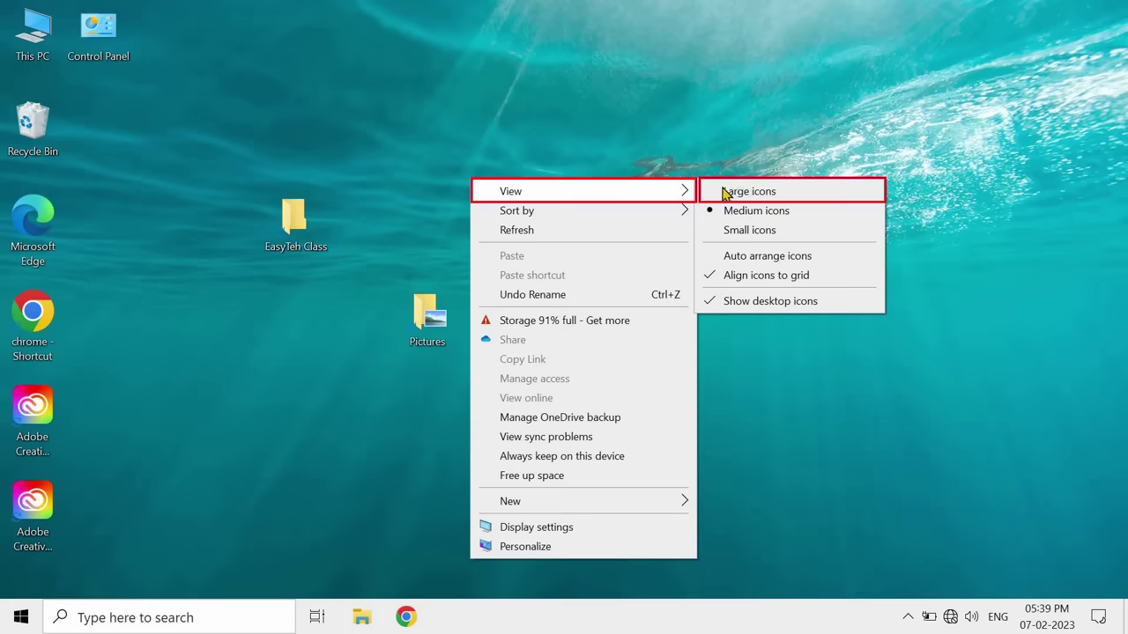
pyautogui.click(744, 230)
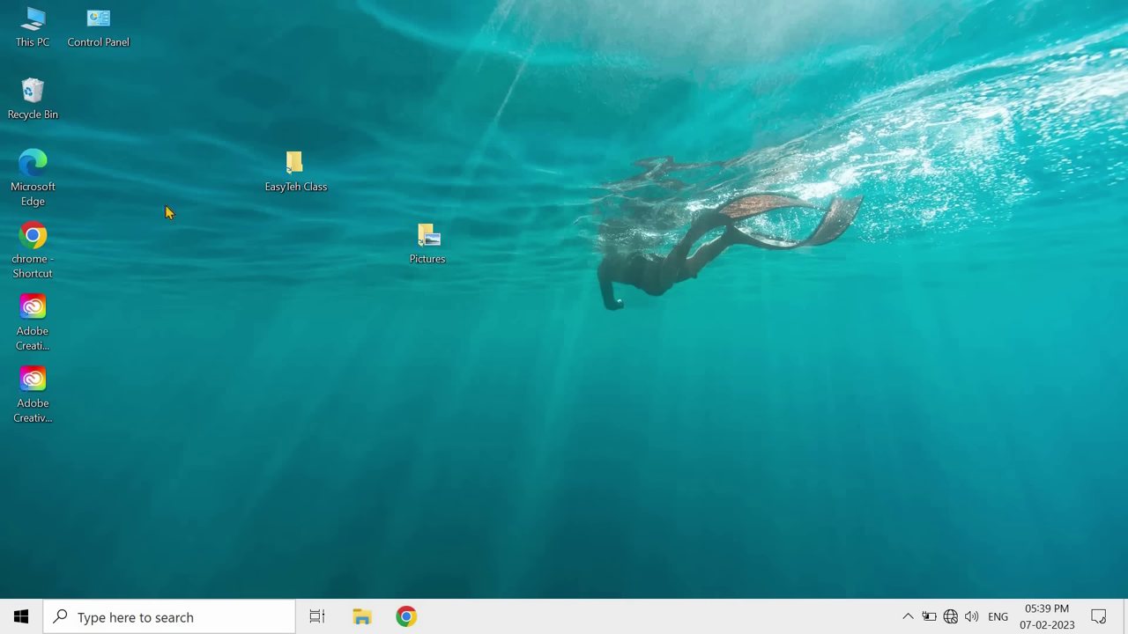